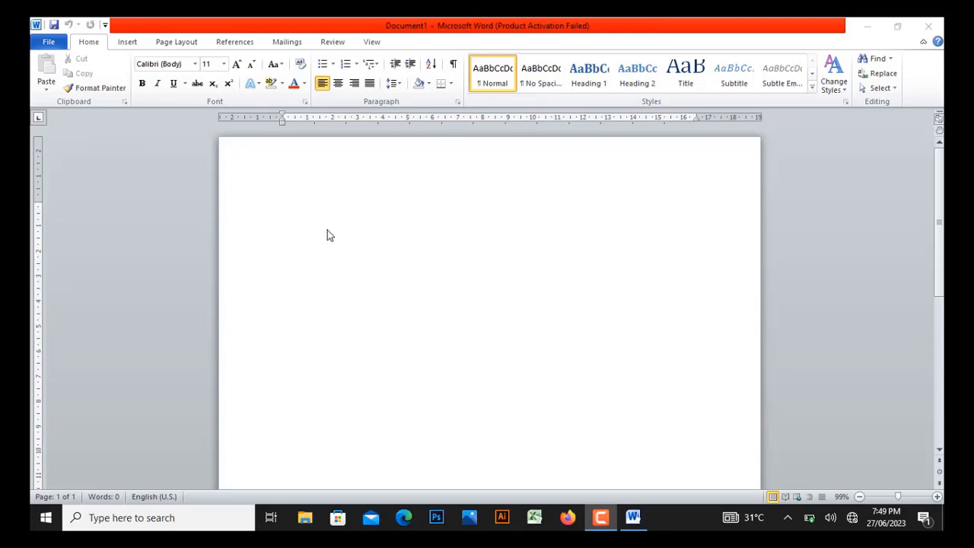
Write H2O on the blank page and enlarge the text to 90 pt.
left_click(310, 221)
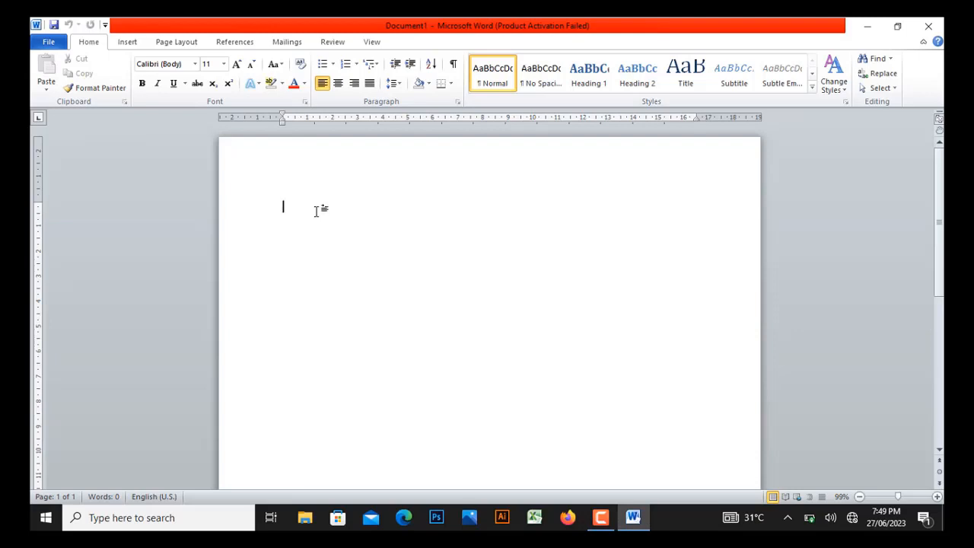
type("H2O")
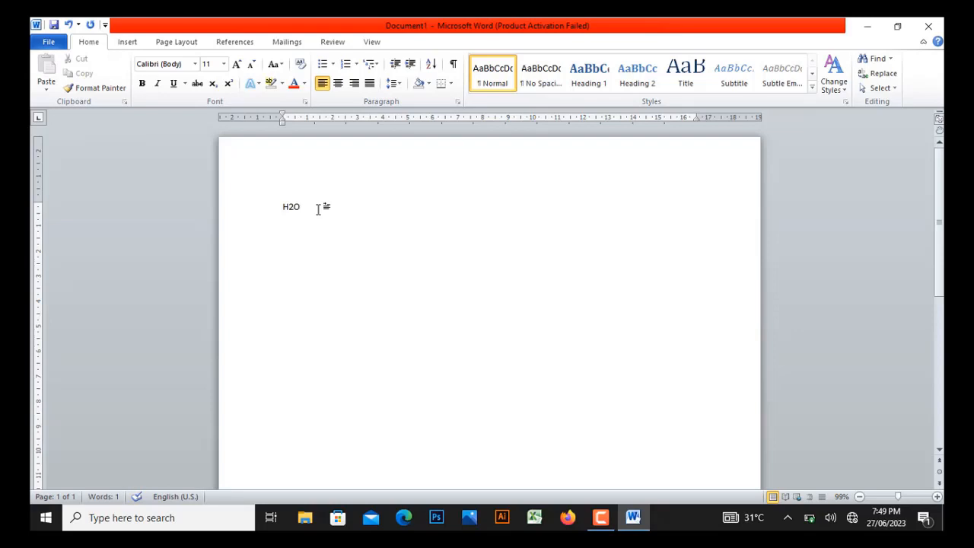
left_click_drag(323, 207, 272, 215)
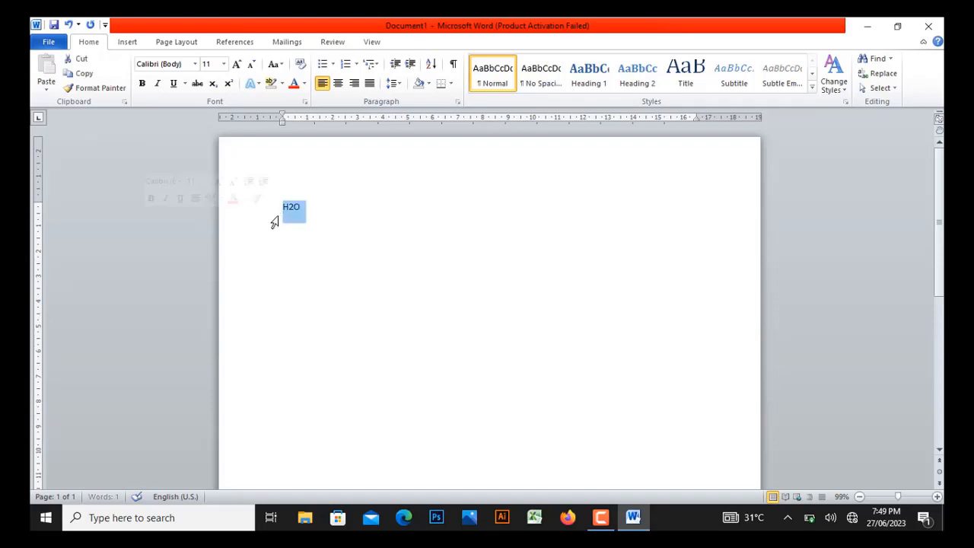
left_click(237, 63)
left_click(237, 64)
left_click(238, 64)
left_click(237, 64)
left_click(238, 64)
left_click(237, 64)
left_click(238, 64)
left_click(238, 64)
left_click(237, 64)
left_click(237, 64)
left_click(238, 64)
left_click(238, 64)
left_click(238, 64)
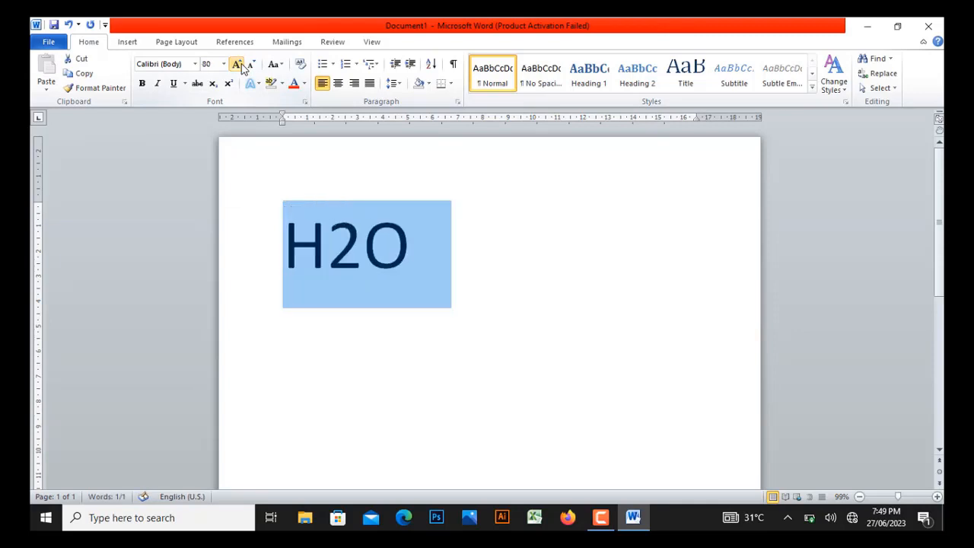
left_click(238, 64)
Replace the 2O after the H with a subscript 2 and a normal-baseline O.
left_click(453, 226)
left_click_drag(452, 227, 344, 251)
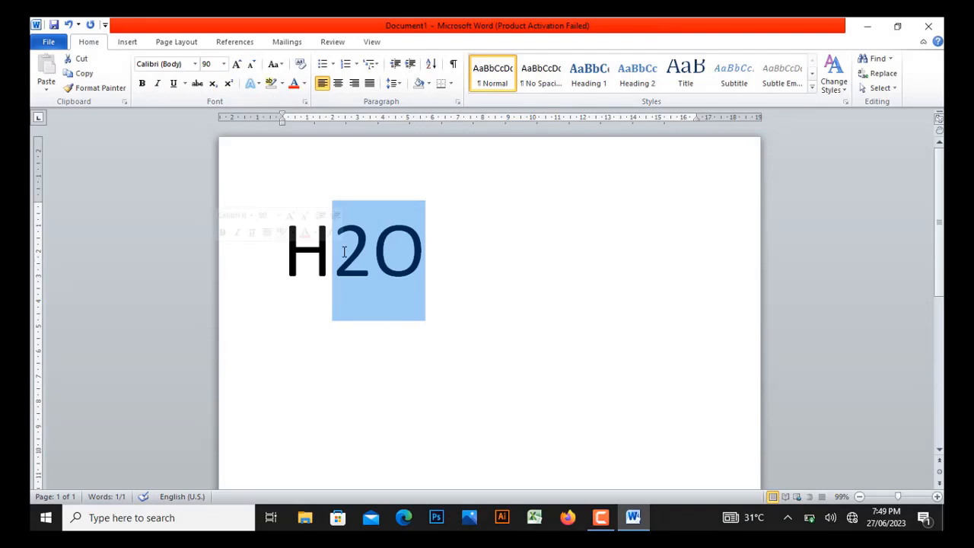
key("Delete")
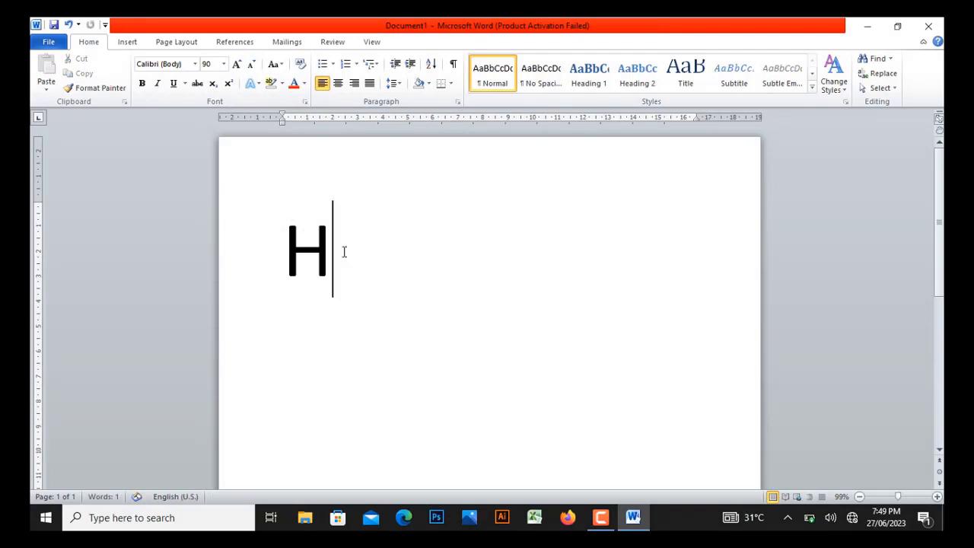
left_click(213, 85)
type("2")
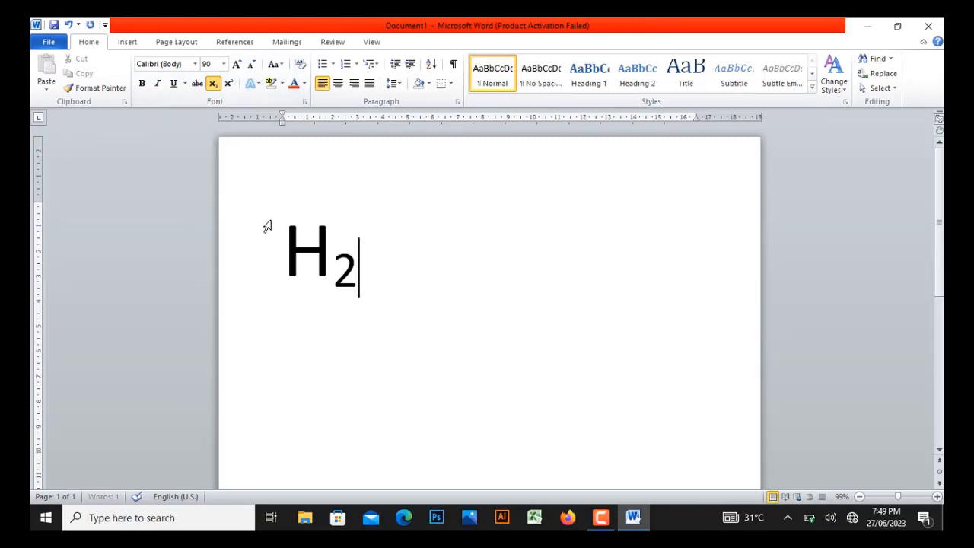
left_click(213, 84)
type("O")
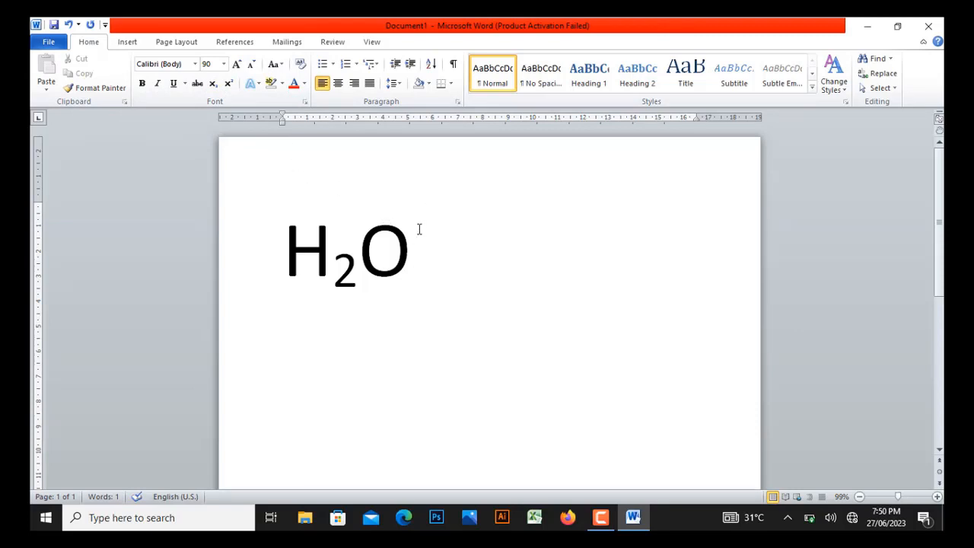
Replace the water formula with the expression A²-B², making both 2s superscript.
left_click_drag(279, 230, 408, 255)
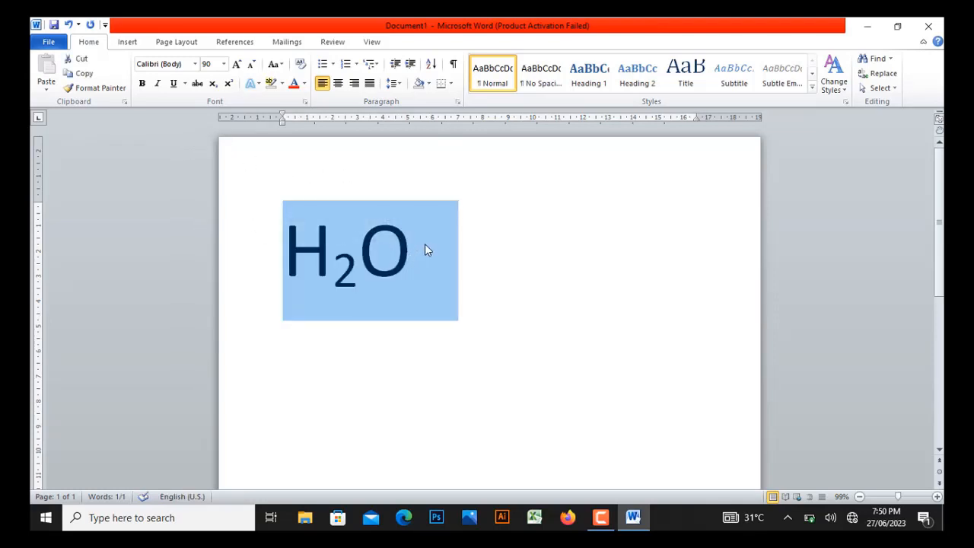
key("Delete")
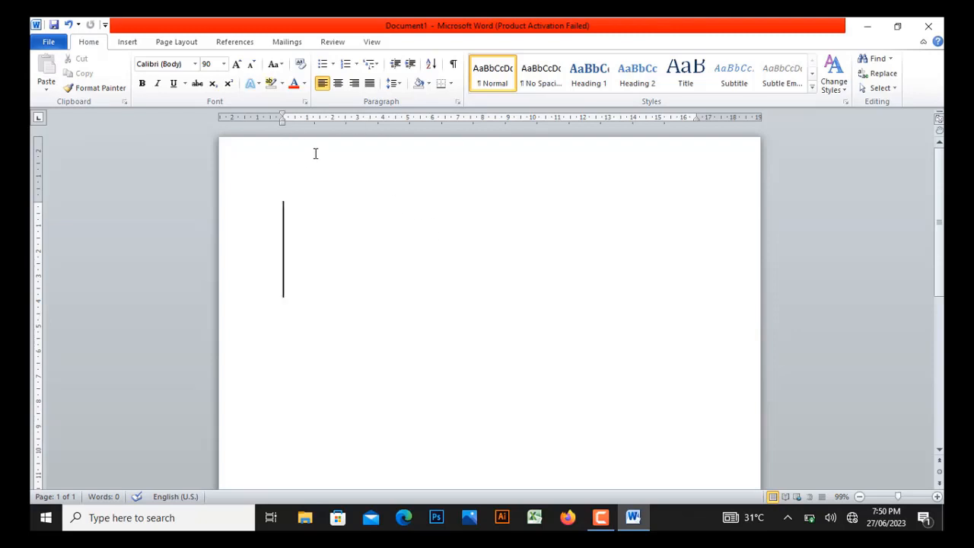
type("a")
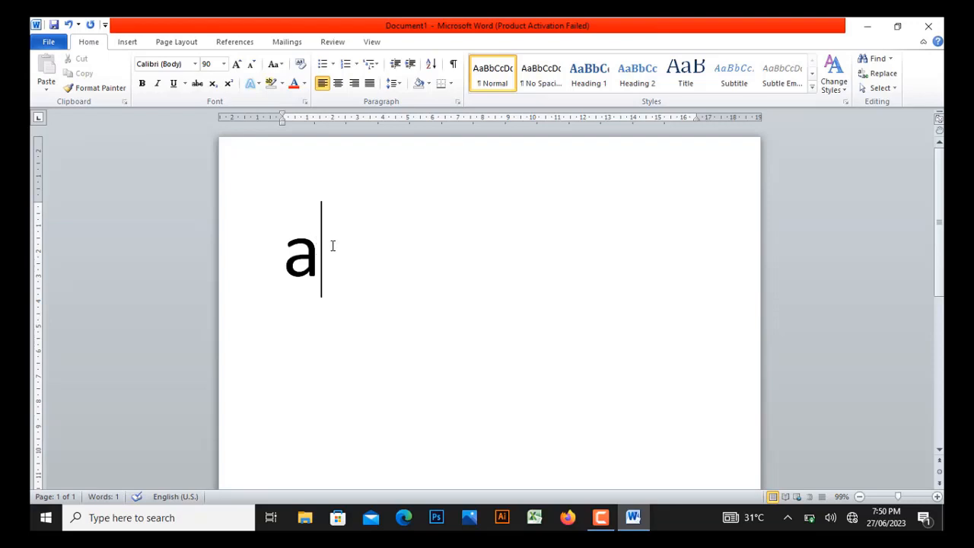
left_click(230, 87)
type("2")
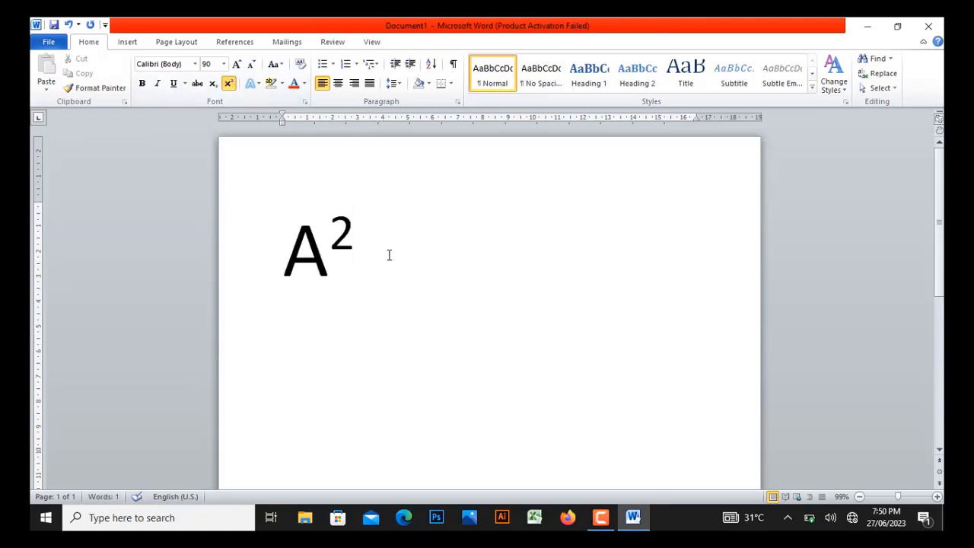
left_click(228, 85)
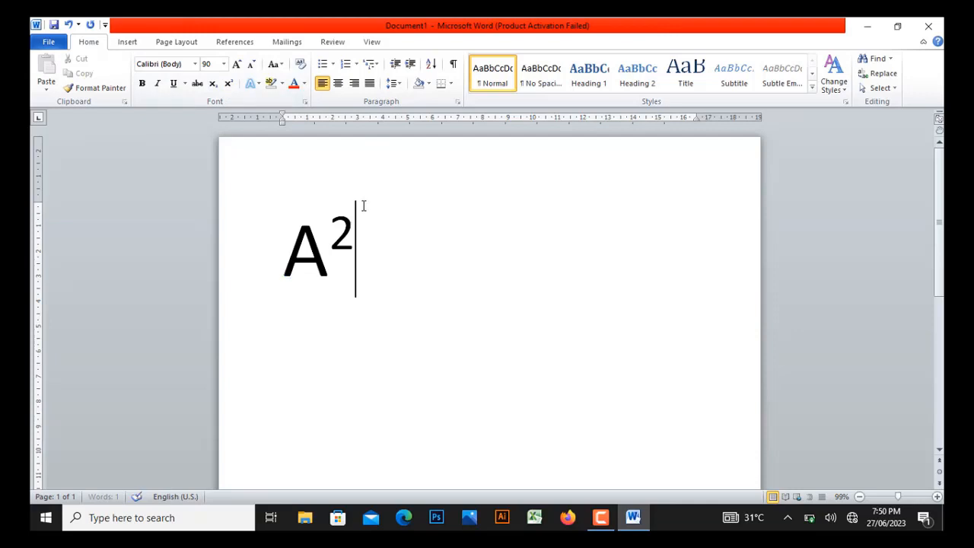
type("-B")
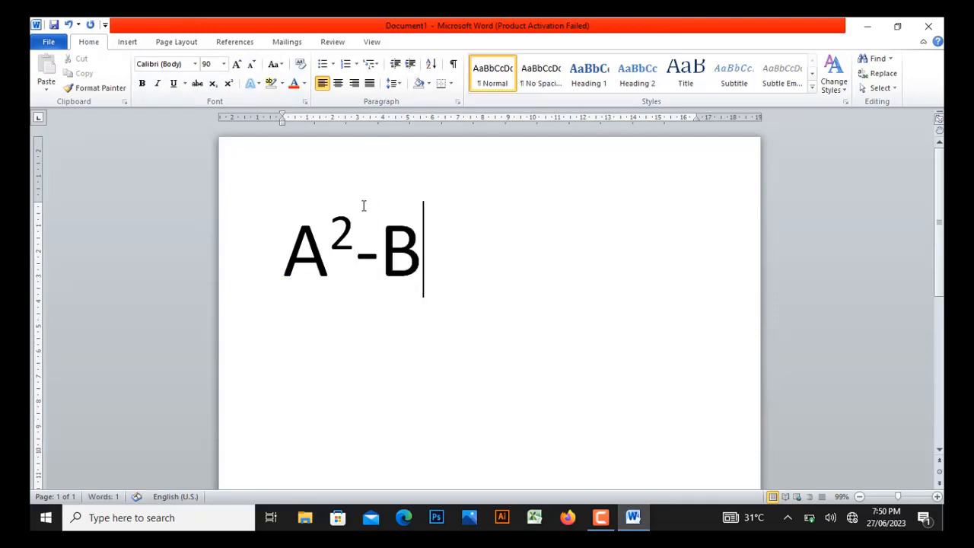
left_click(228, 84)
type("2")
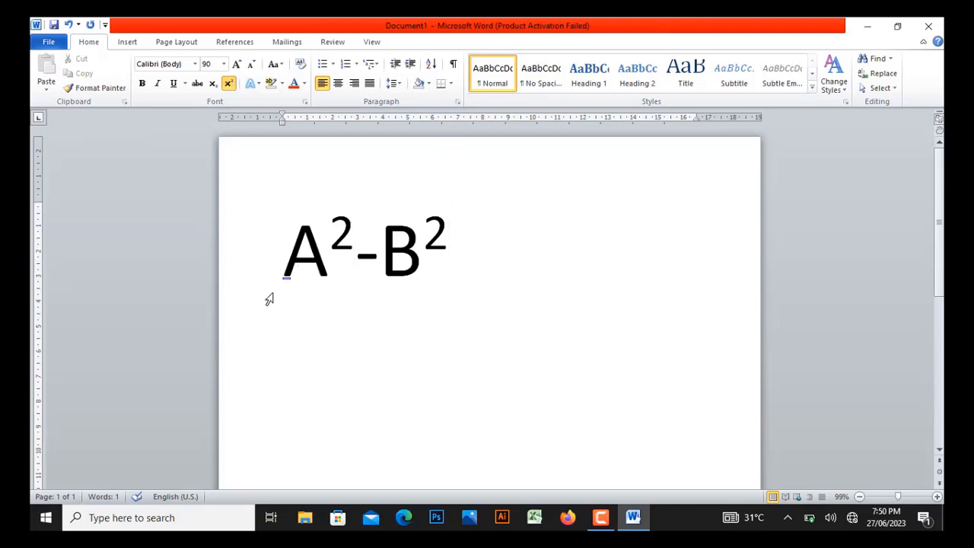
Replace the expression with sample paragraphs generated by =rand() at font size 12.
left_click_drag(283, 245, 482, 258)
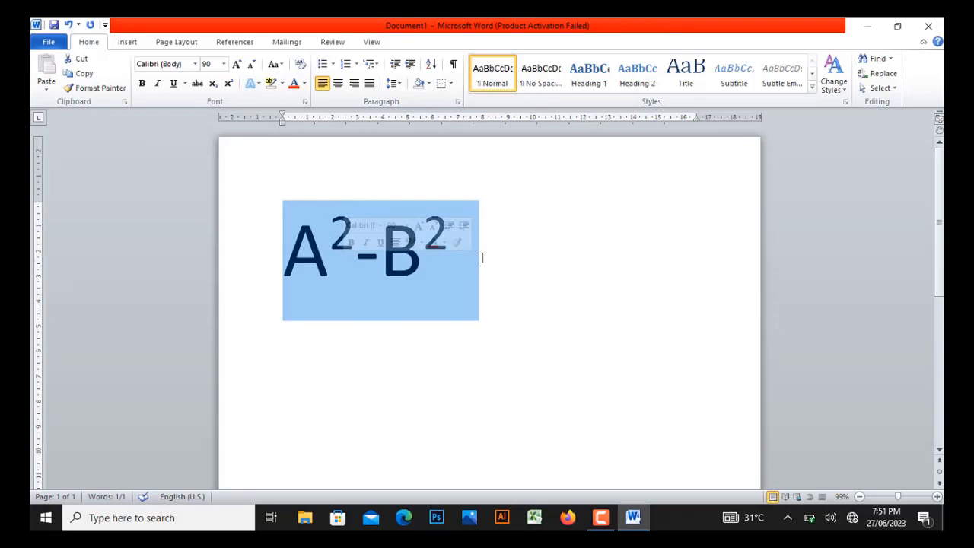
key("Delete")
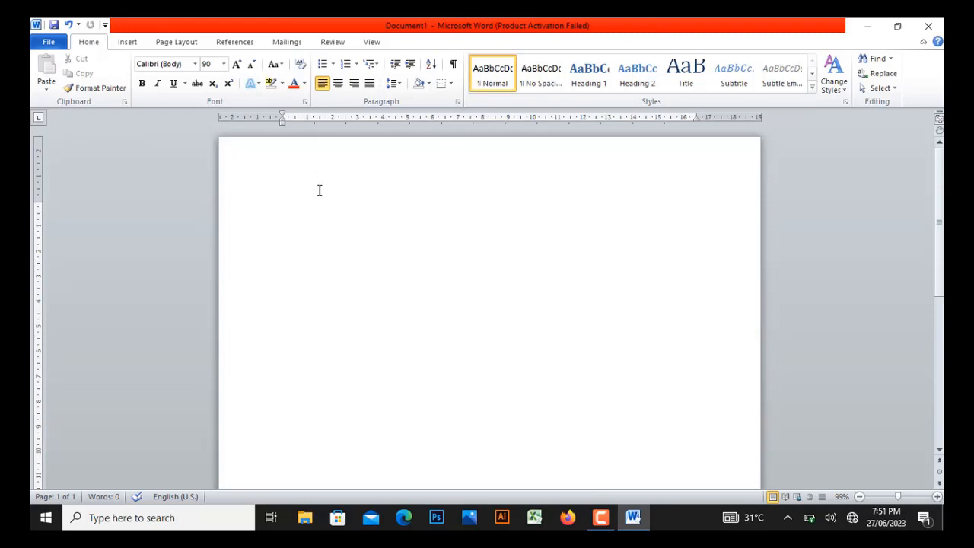
left_click(223, 64)
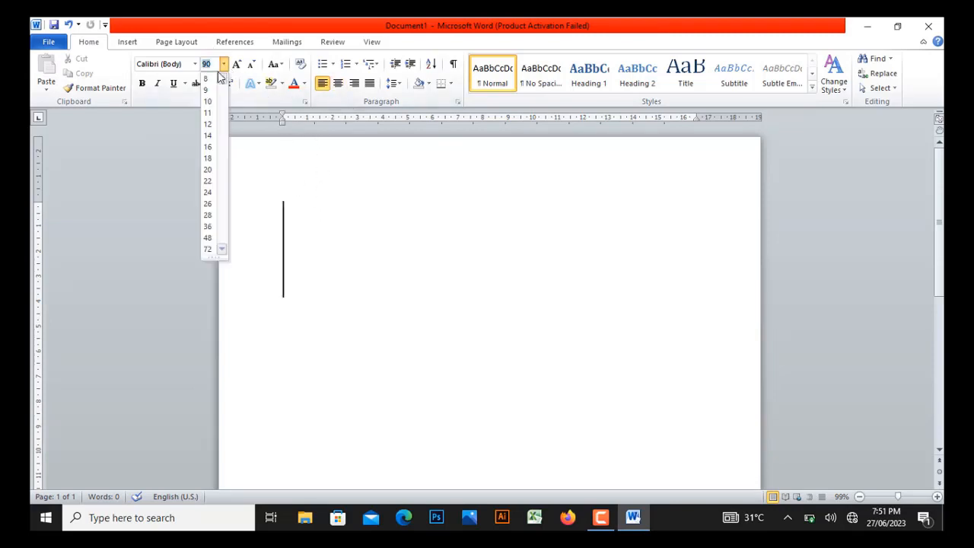
left_click(210, 124)
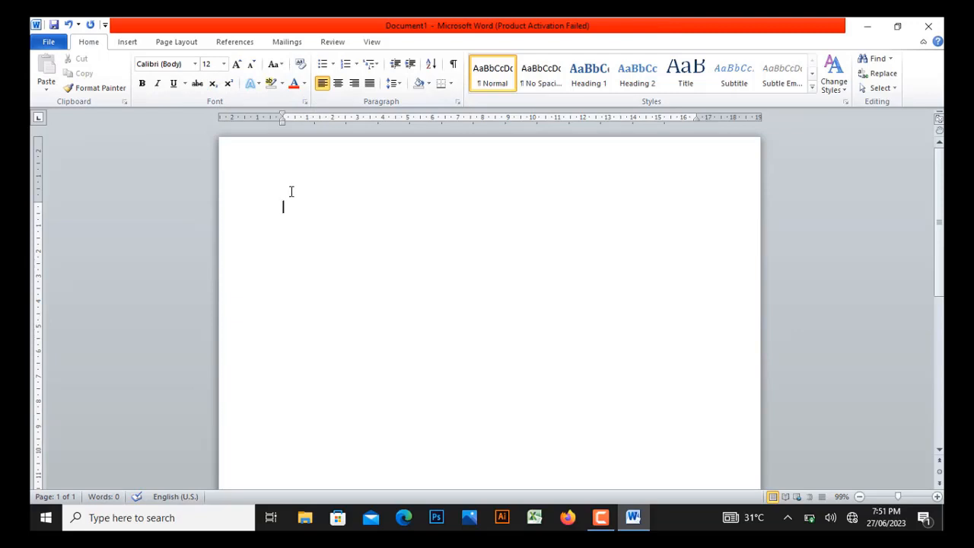
type("=rand()")
key("Return")
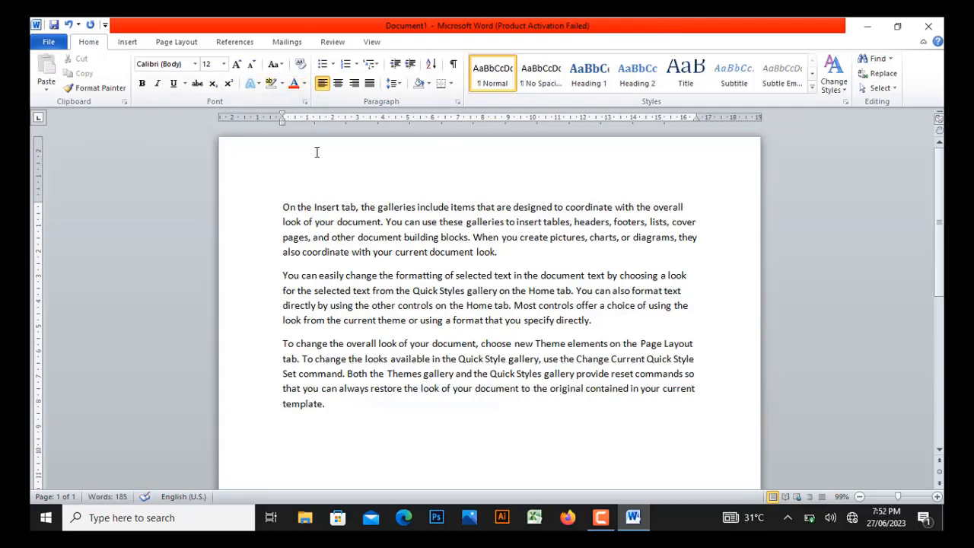
Centre the first paragraph of the sample text.
left_click(282, 207)
left_click_drag(282, 206, 519, 252)
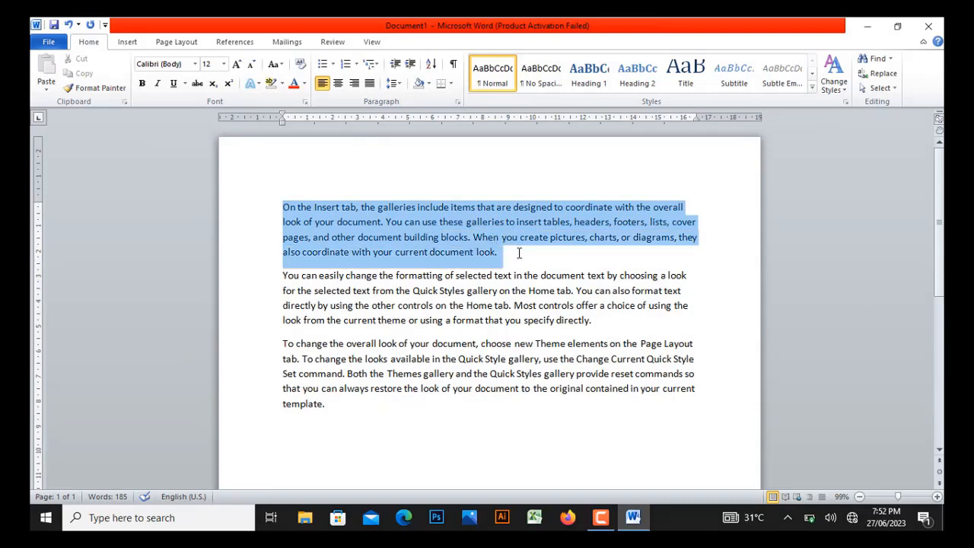
left_click(338, 83)
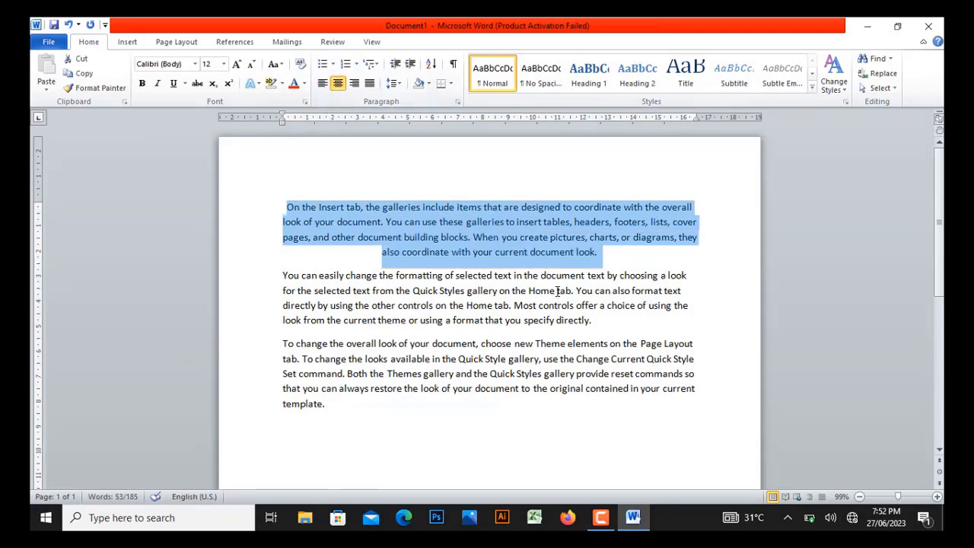
left_click(615, 260)
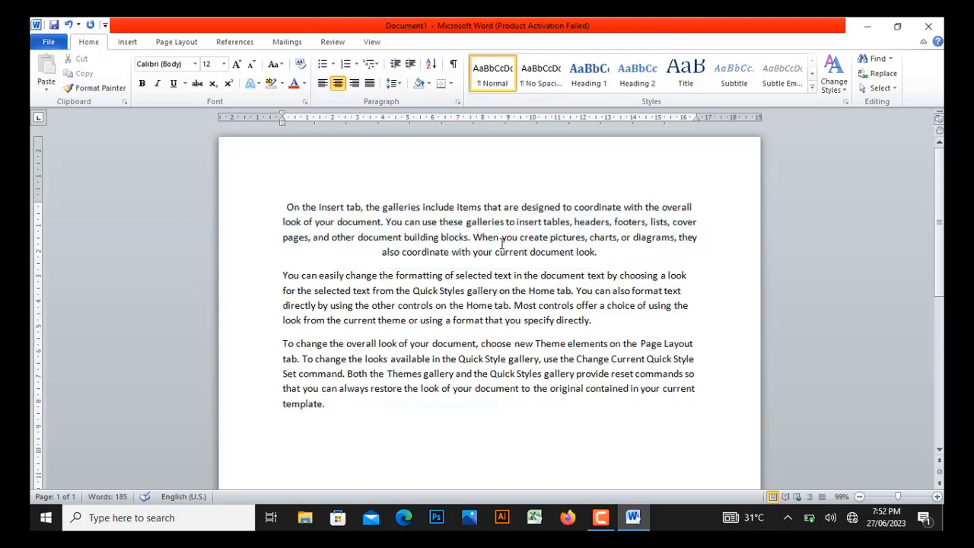
Try right alignment on the first paragraph and finish with it justified.
left_click_drag(284, 202, 615, 251)
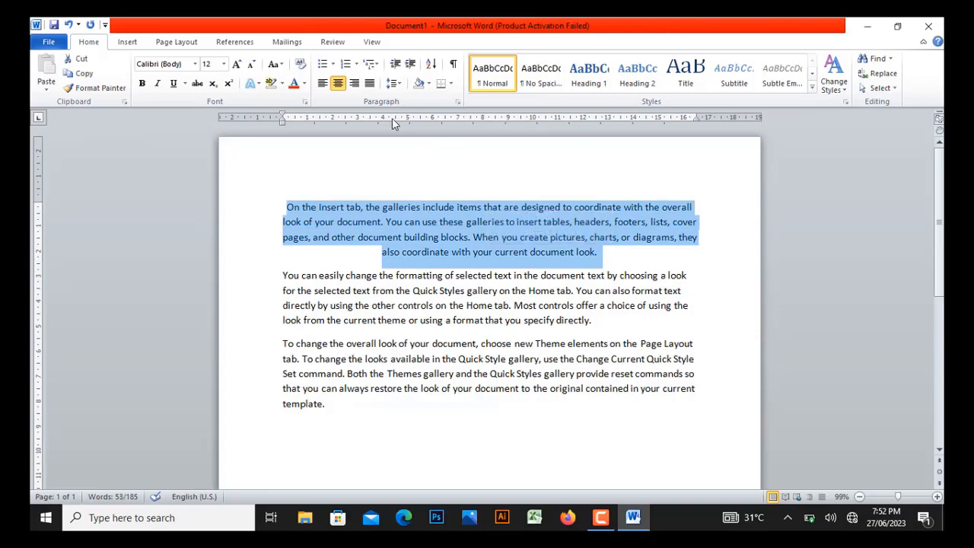
left_click(353, 84)
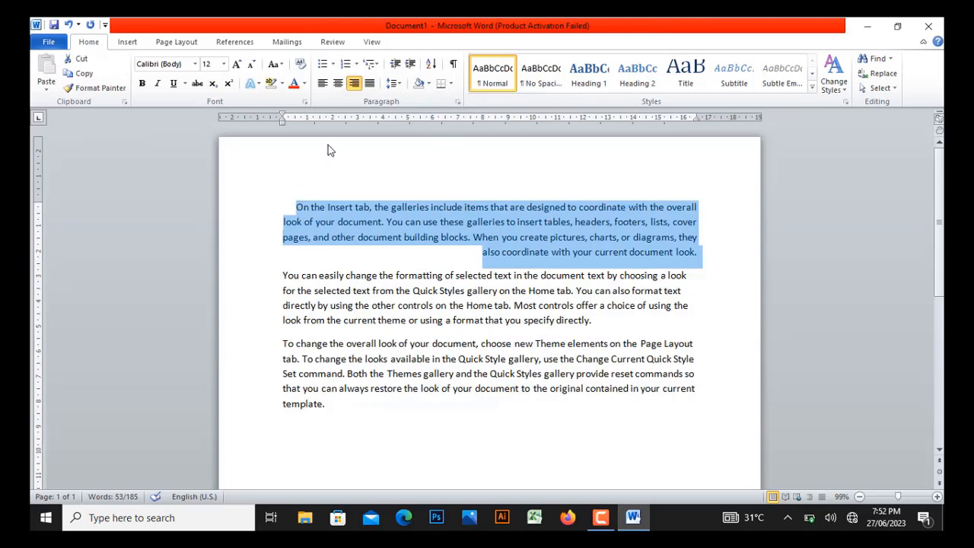
left_click(370, 83)
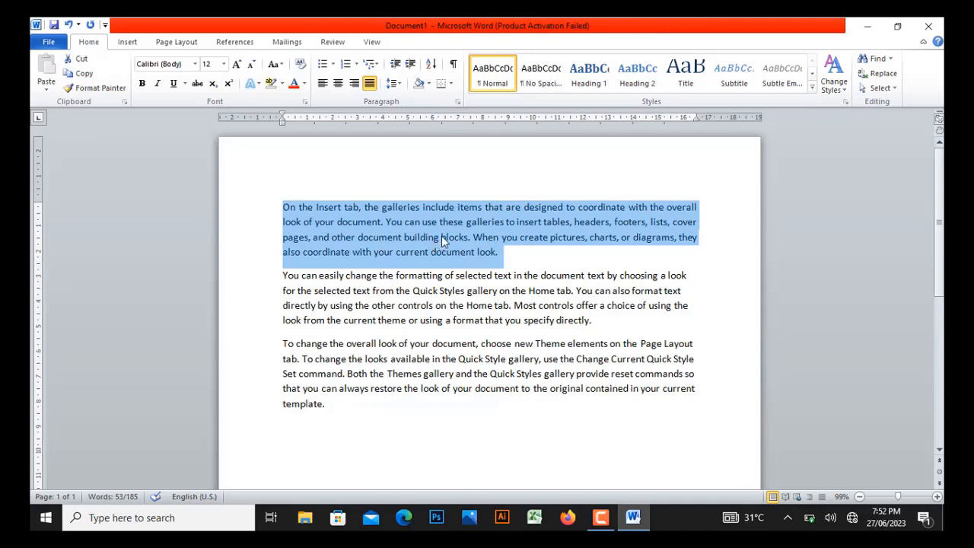
Turn all three paragraphs into a numbered list in the 1. 2. 3. format.
left_click(282, 210)
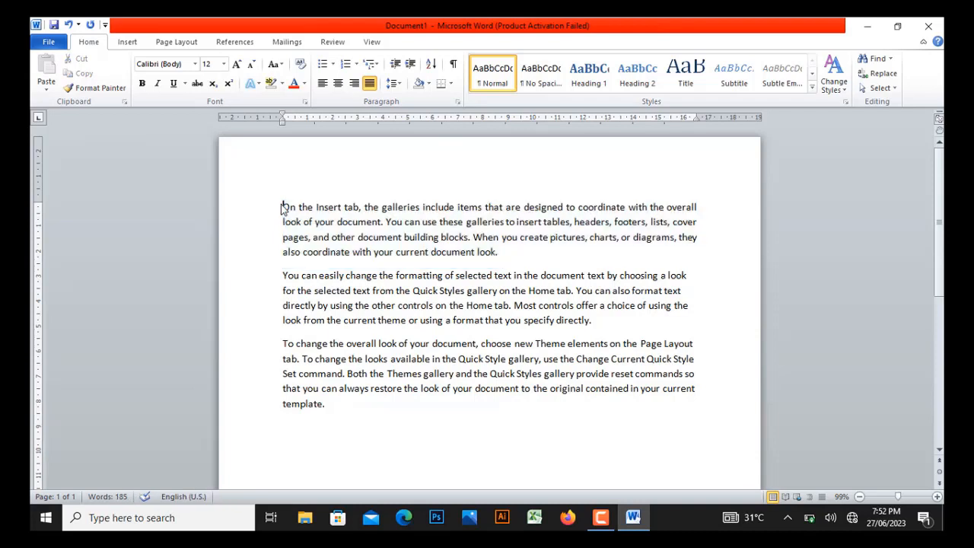
left_click_drag(282, 206, 499, 433)
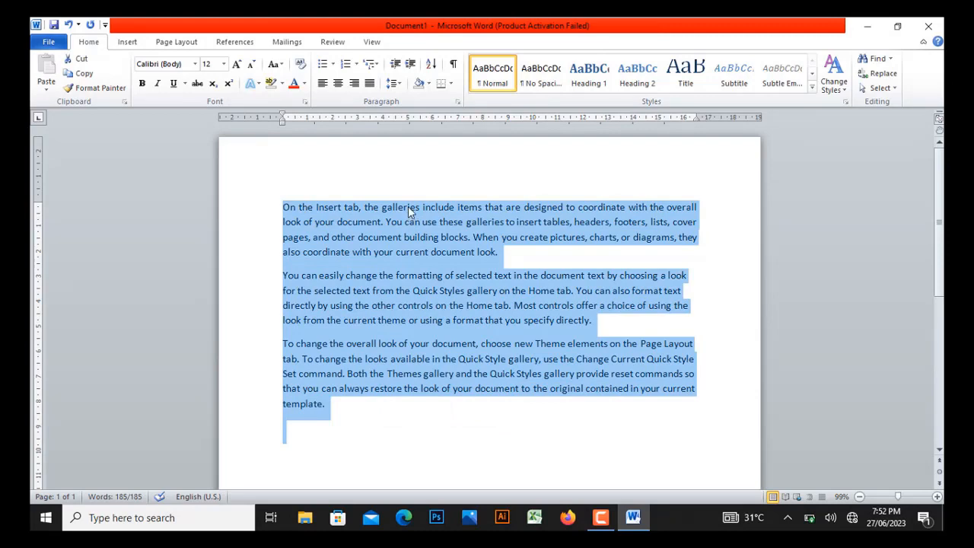
left_click(286, 207)
left_click_drag(286, 201, 373, 404)
left_click(356, 64)
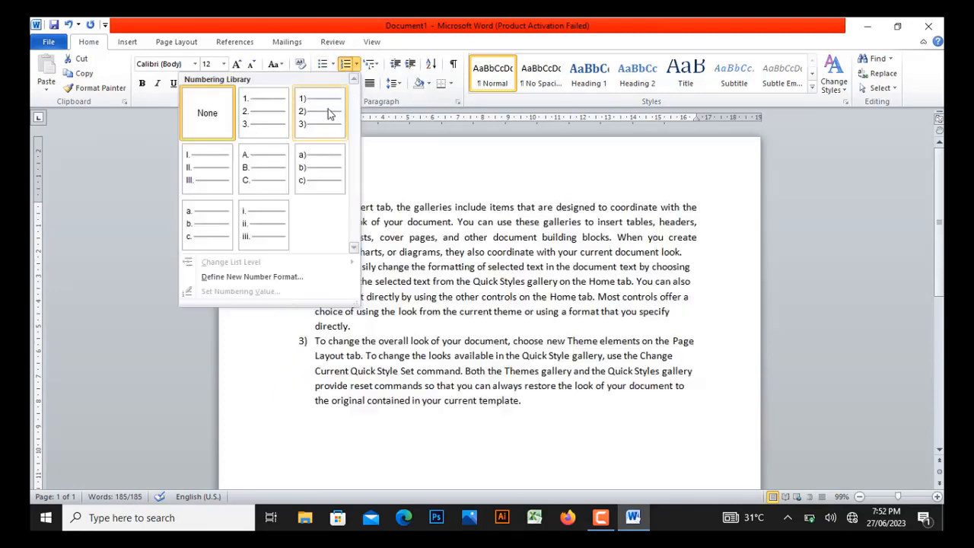
left_click(275, 118)
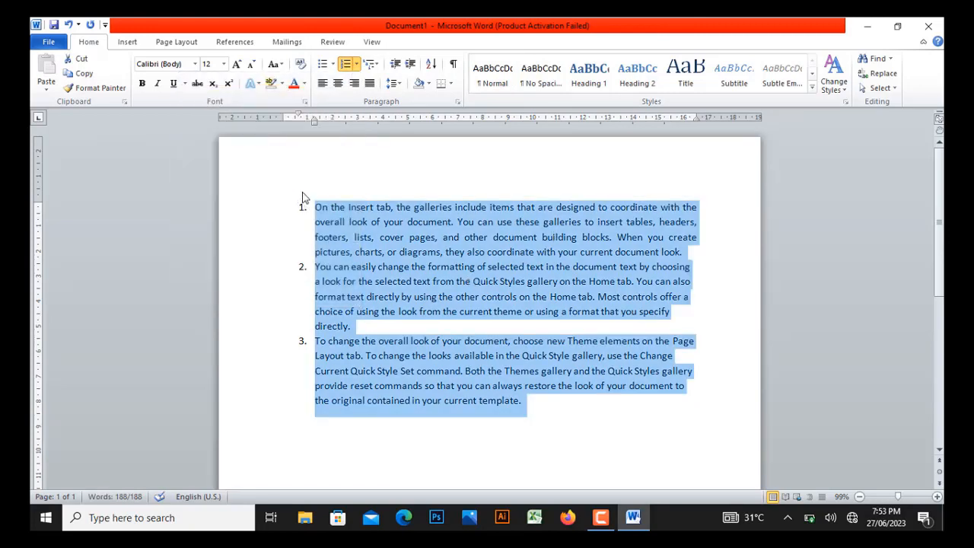
Change the list's numbering to a. b. c., and finally to lowercase Roman numerals i. ii. iii.
left_click(359, 66)
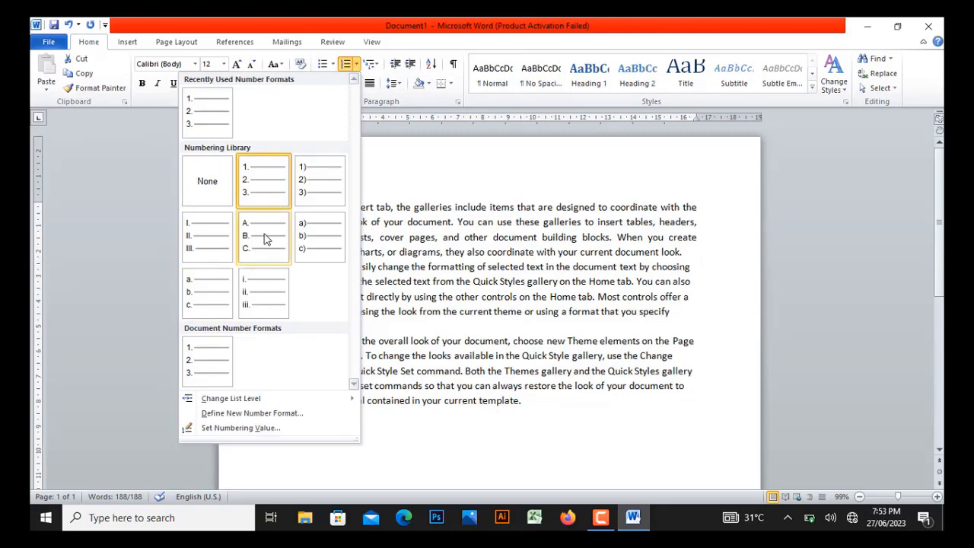
left_click(215, 302)
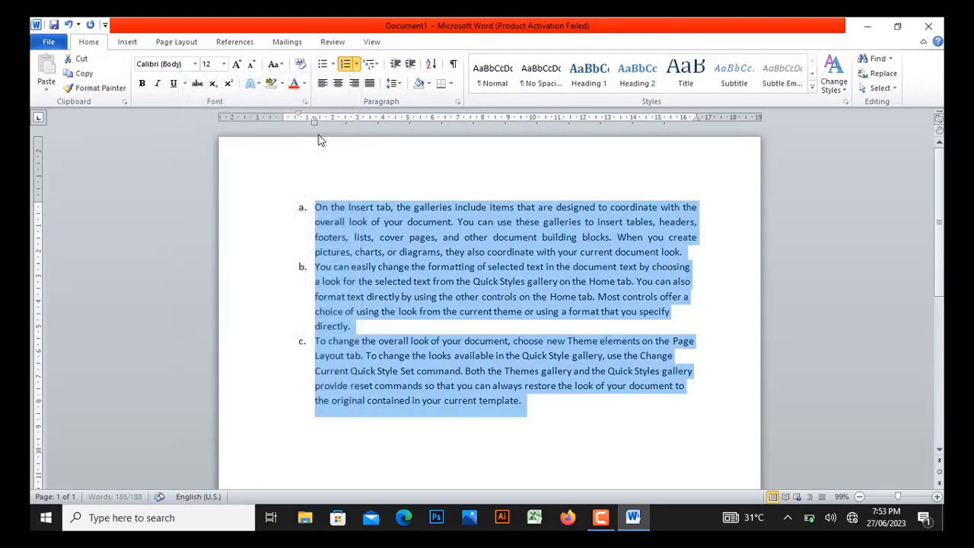
left_click(356, 65)
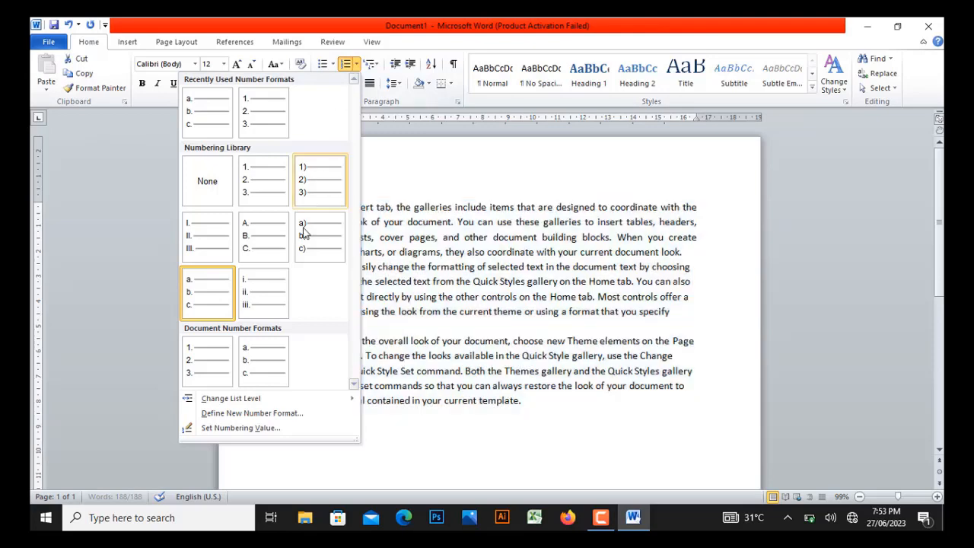
left_click(259, 292)
left_click(356, 64)
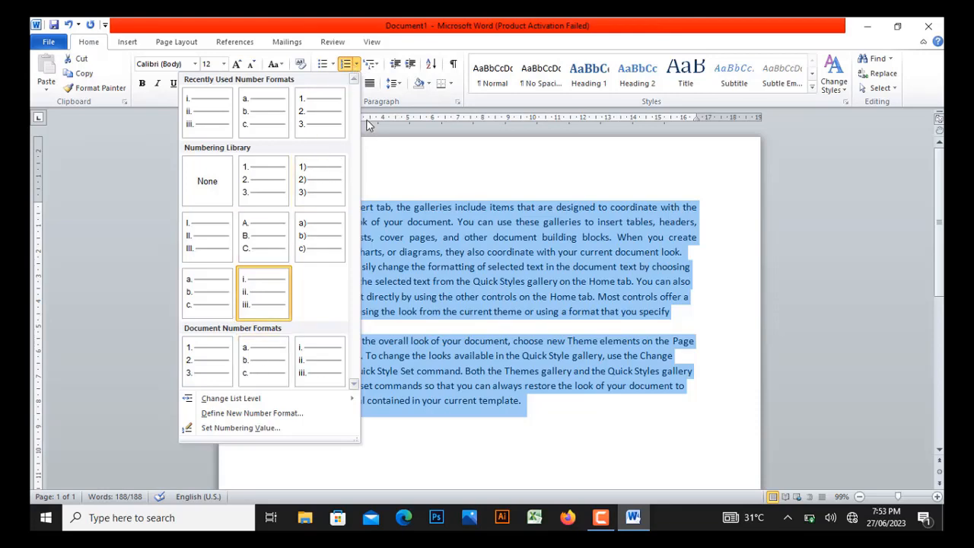
left_click(345, 65)
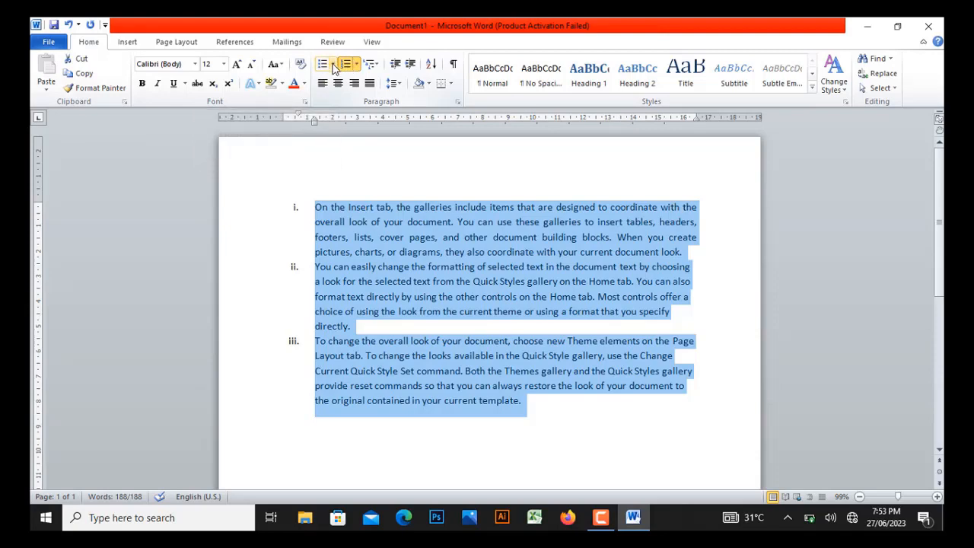
Replace the Roman numbering of the three-paragraph list with arrow-shaped bullets.
left_click(332, 67)
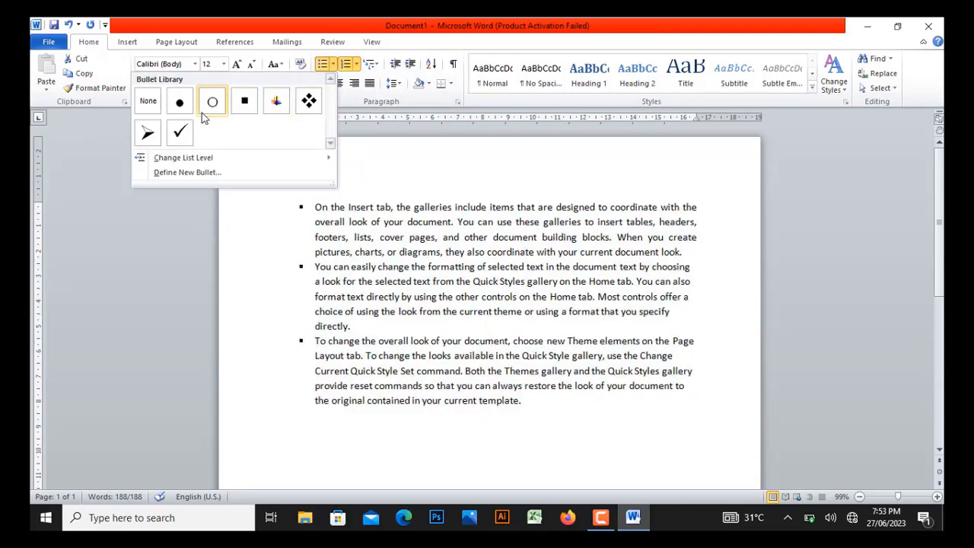
left_click(146, 133)
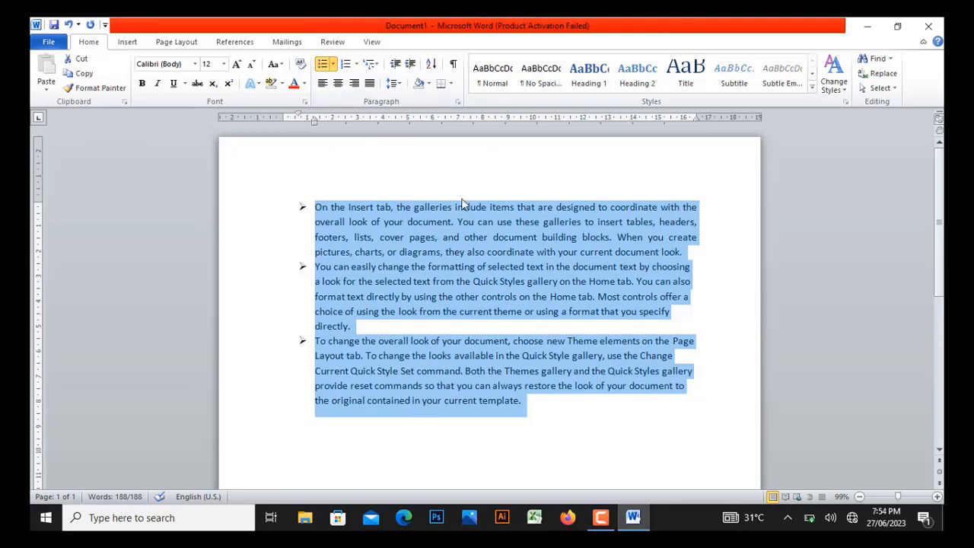
left_click(302, 251)
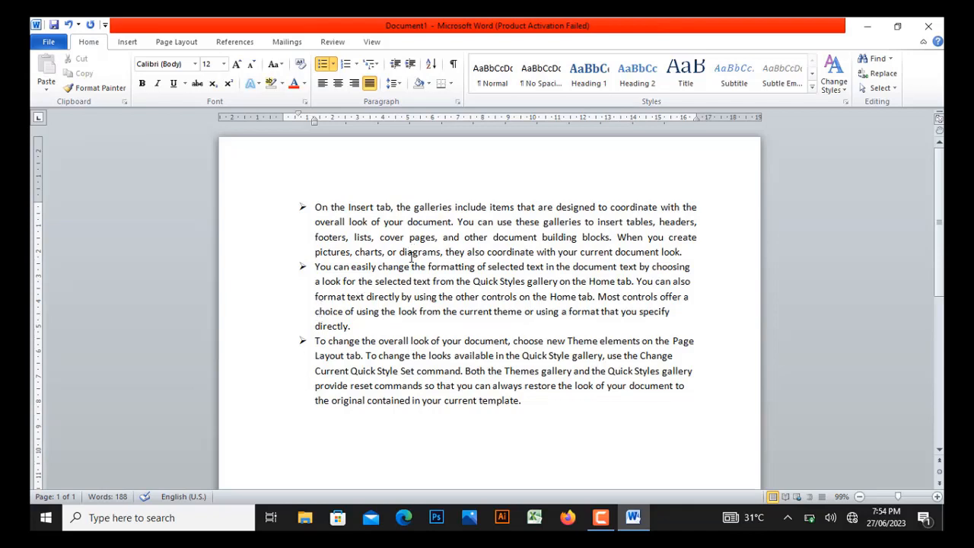
Increase the indent of the bulleted list by one level, starting from its first item.
left_click(317, 203)
left_click_drag(317, 200, 712, 256)
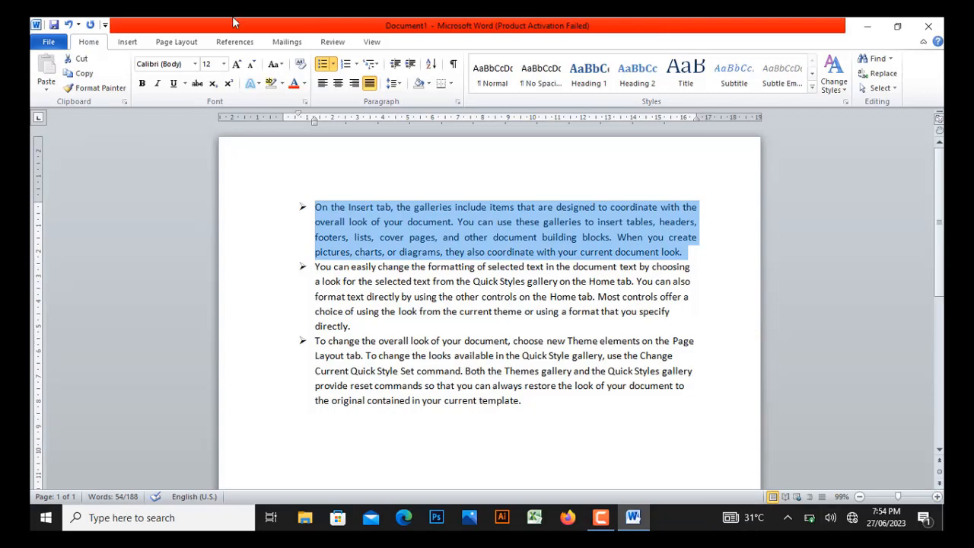
left_click(415, 69)
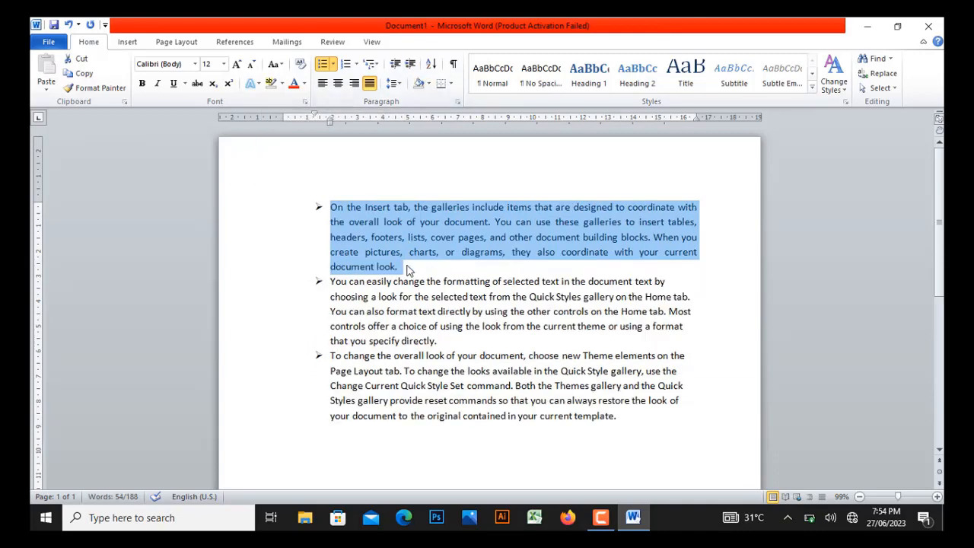
left_click(408, 267)
left_click(318, 281)
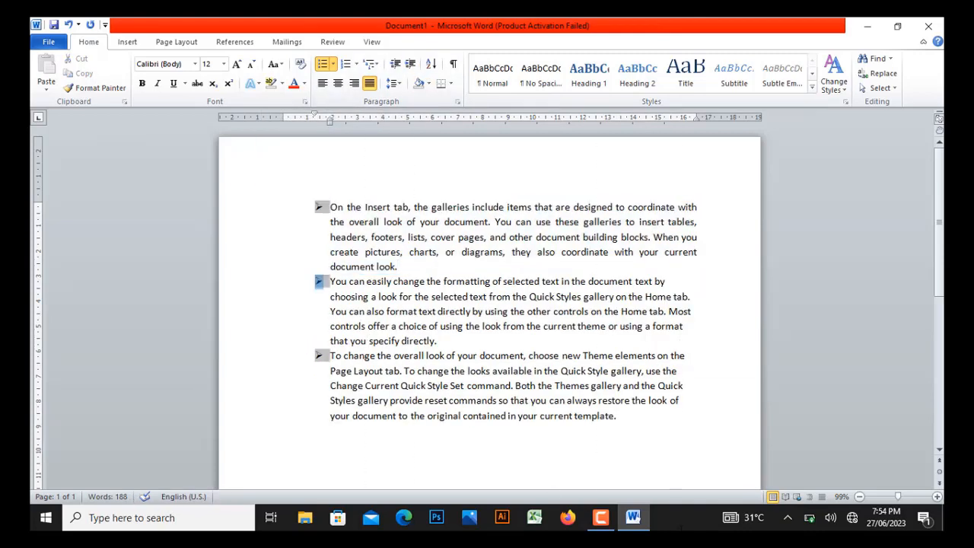
scroll(597, 479, "down", 2)
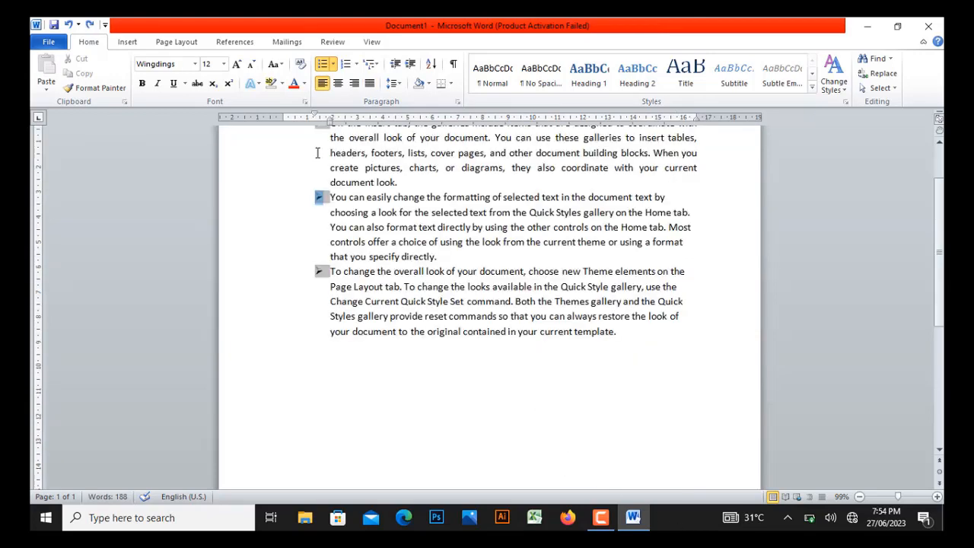
Undo the indent, the bullets and the numbering until all three paragraphs are plain text.
key("ctrl+z")
key("ctrl+z")
key("ctrl+z")
key("ctrl+z")
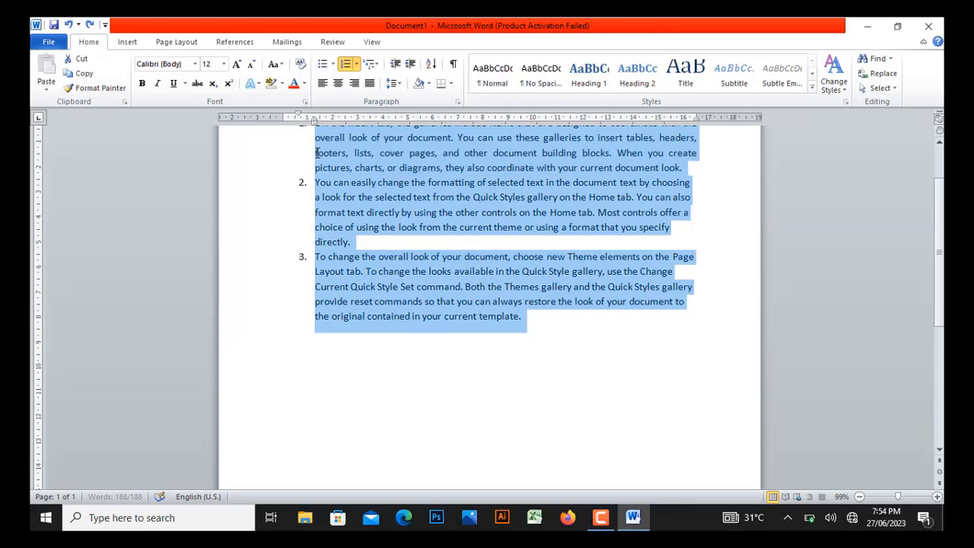
key("ctrl+z")
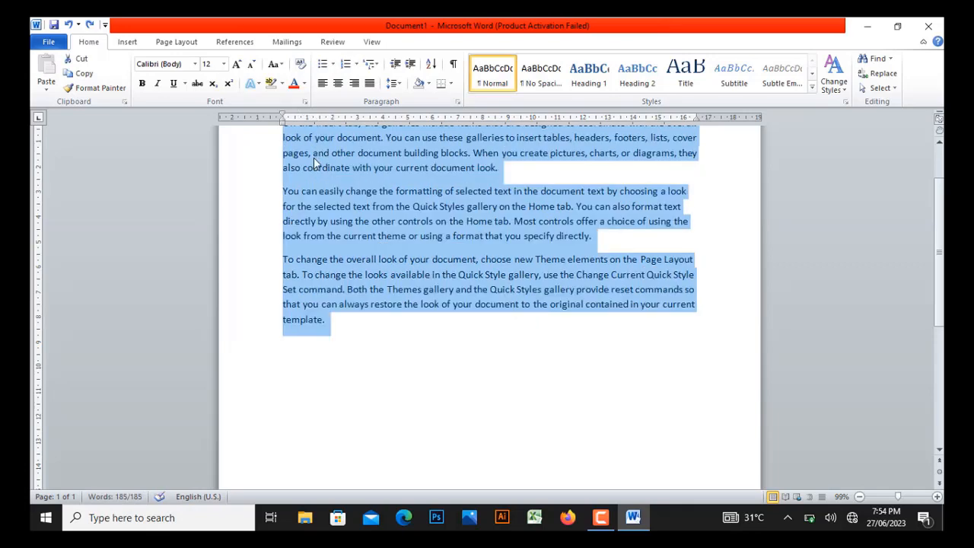
Delete the second and third paragraphs and justify the remaining first paragraph.
left_click_drag(288, 193, 367, 329)
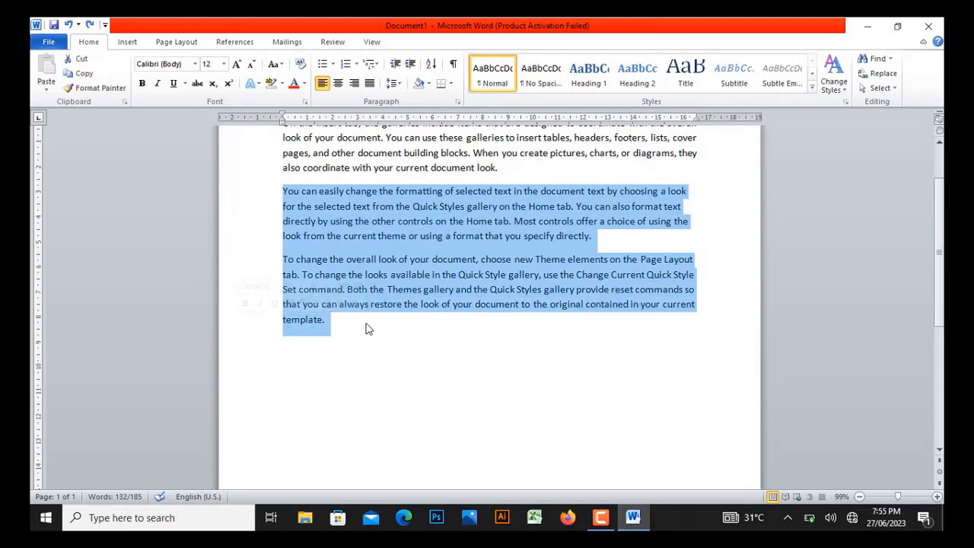
key("Delete")
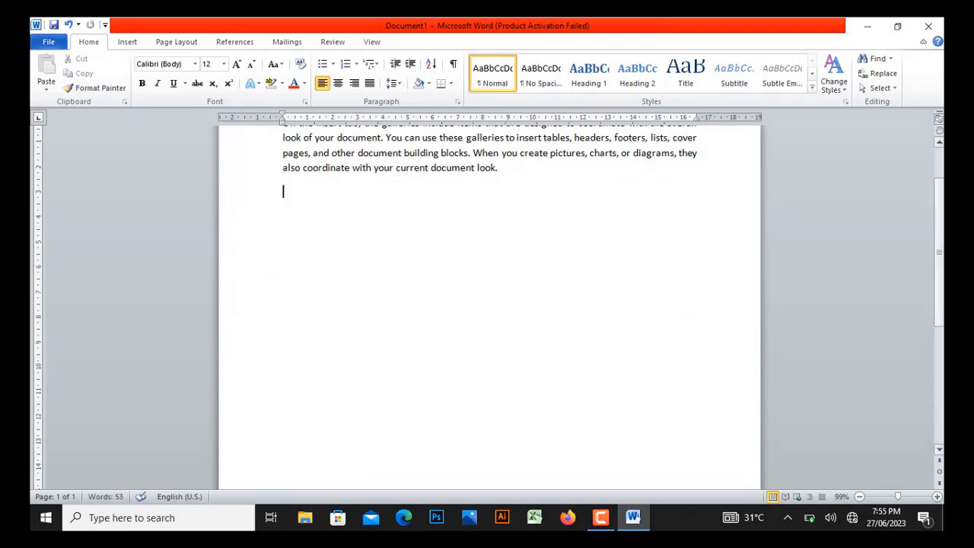
scroll(931, 233, "up", 2)
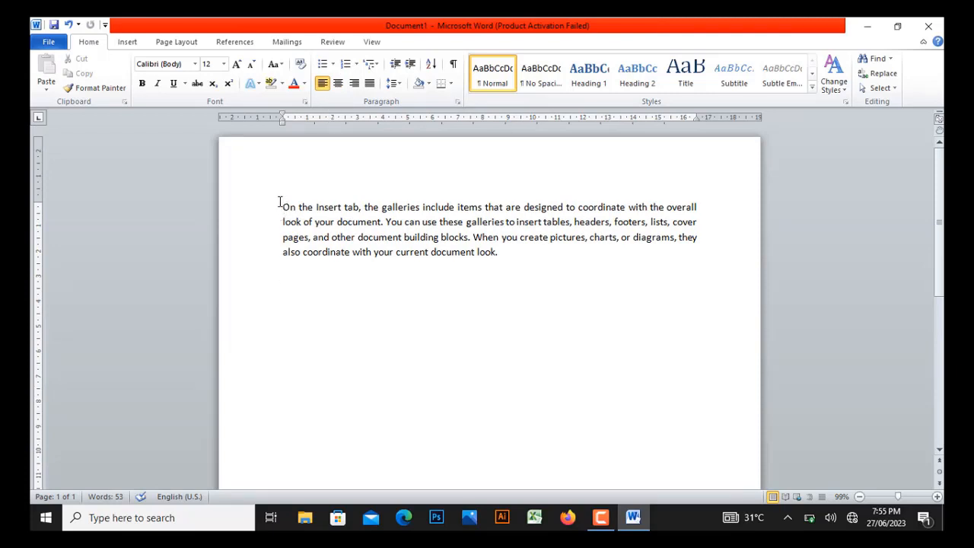
left_click_drag(279, 201, 498, 265)
key("ctrl+j")
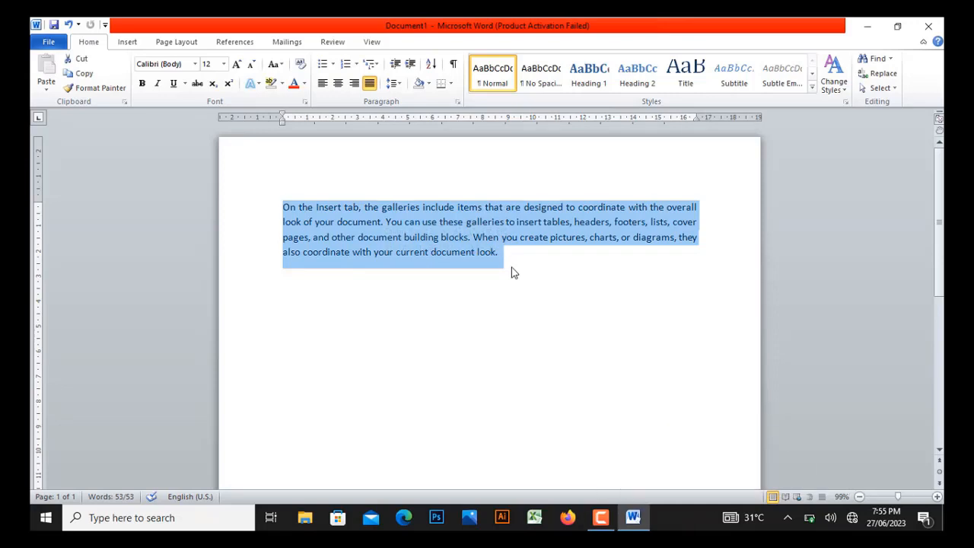
Try increasing the paragraph's indent by three levels, and decrease it back to the page margin.
left_click(411, 65)
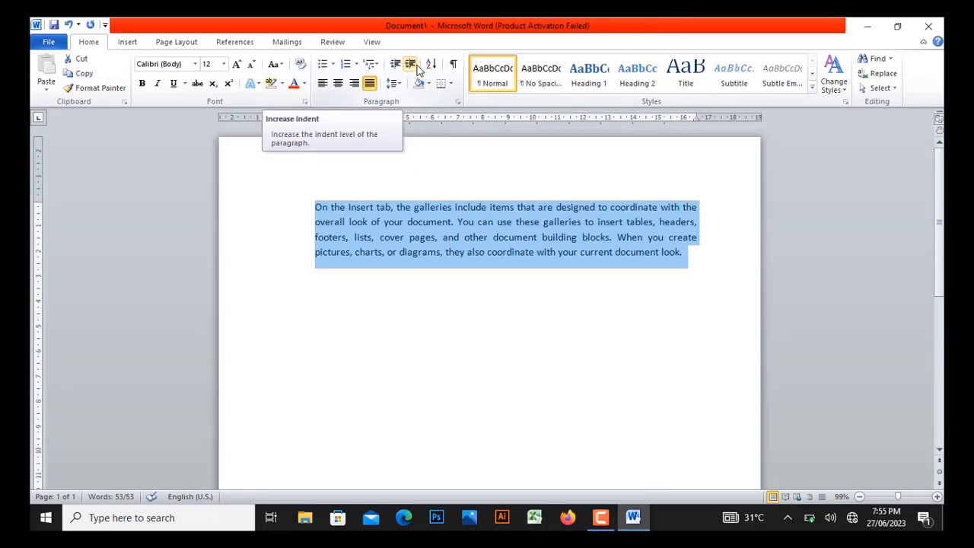
left_click(412, 65)
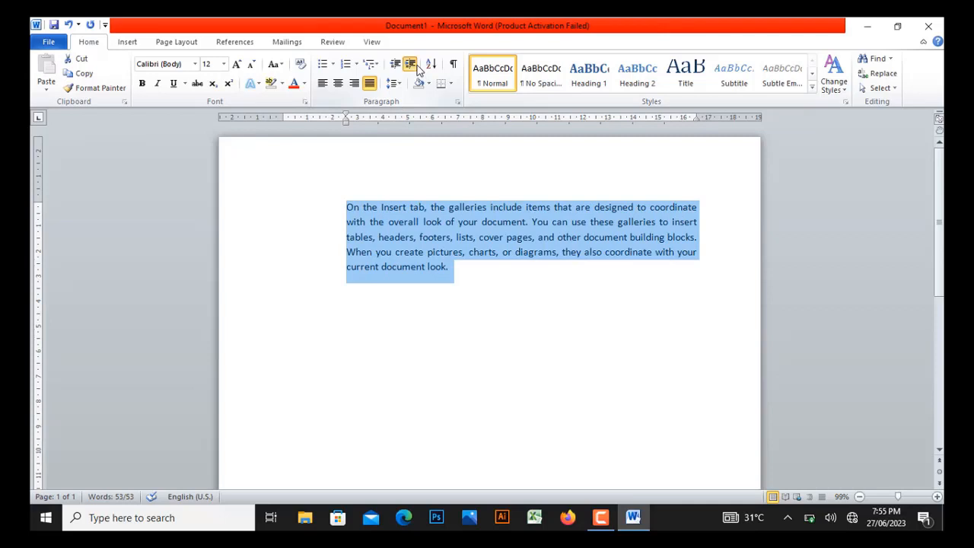
left_click(415, 66)
left_click(394, 67)
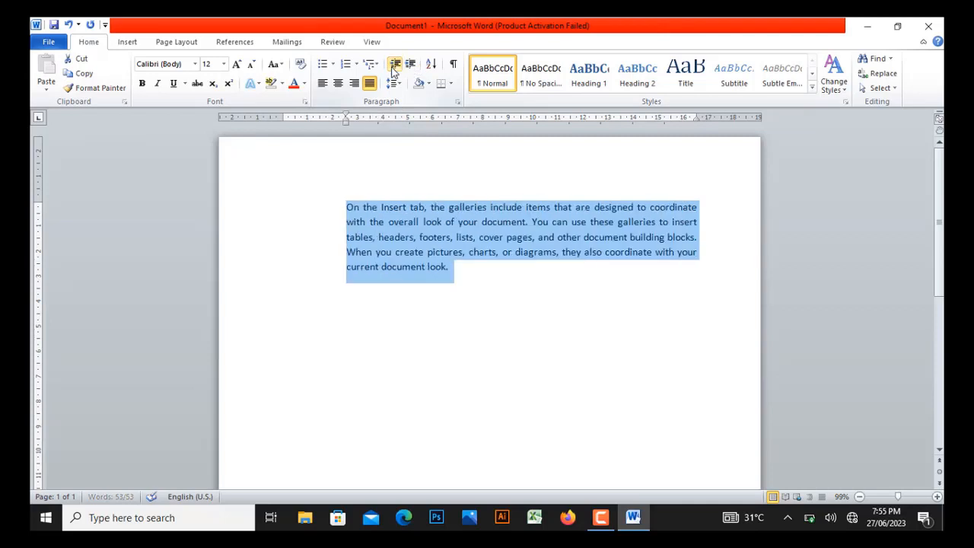
left_click(393, 67)
left_click(393, 67)
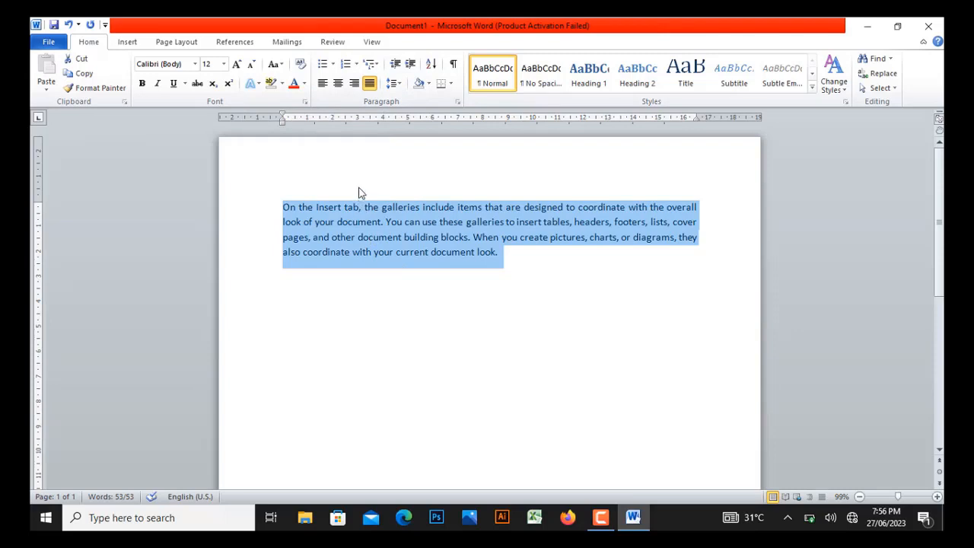
Set the paragraph's line spacing to 1.0 and finally to 1.15, removing the space after the paragraph in between.
left_click(400, 84)
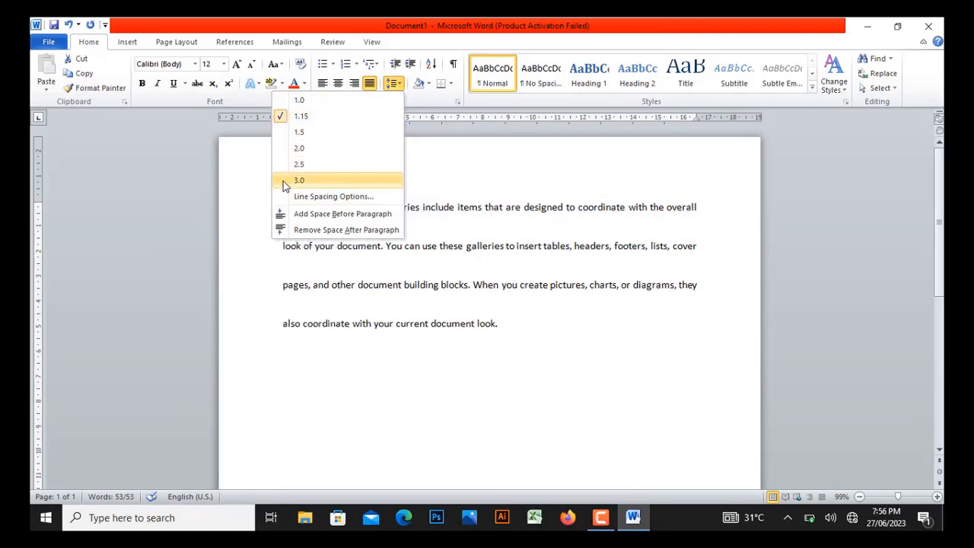
left_click(324, 103)
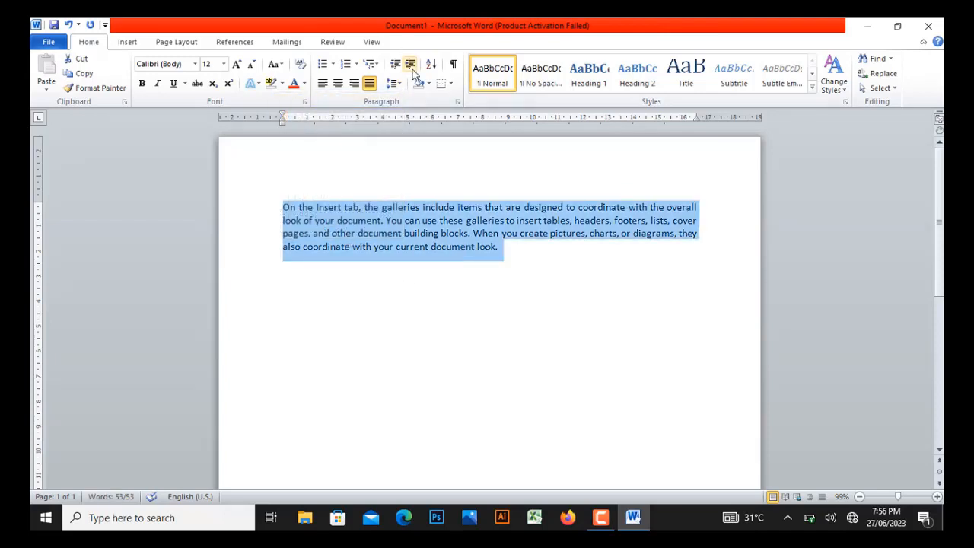
left_click(394, 83)
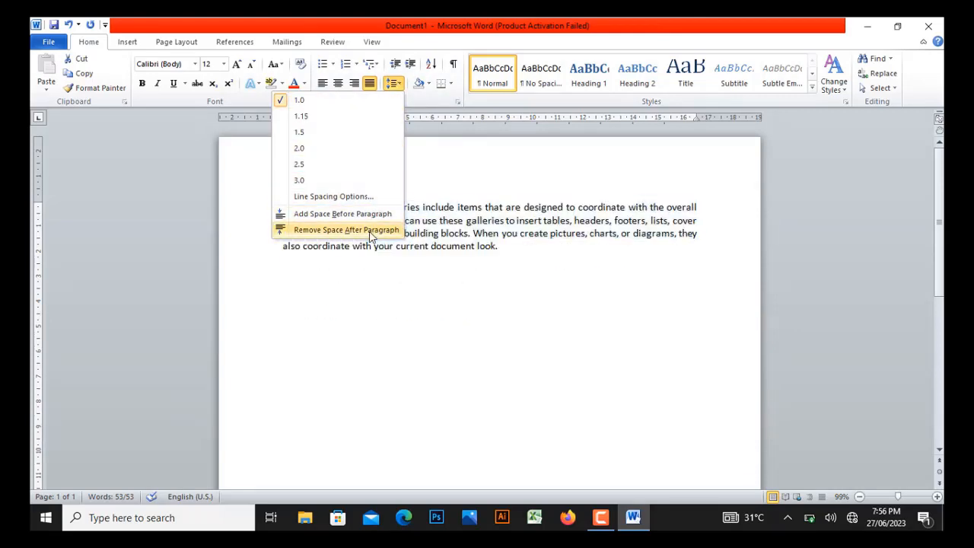
left_click(370, 231)
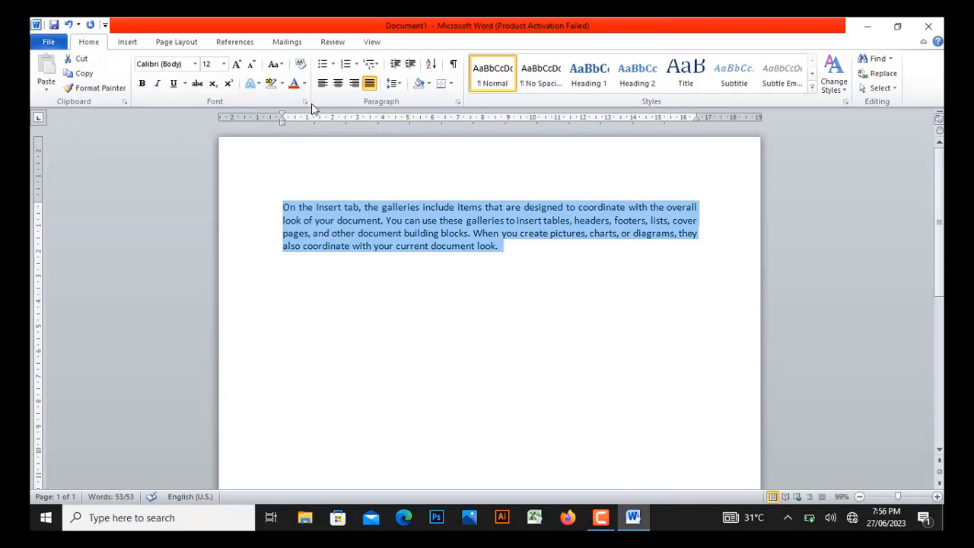
left_click(393, 83)
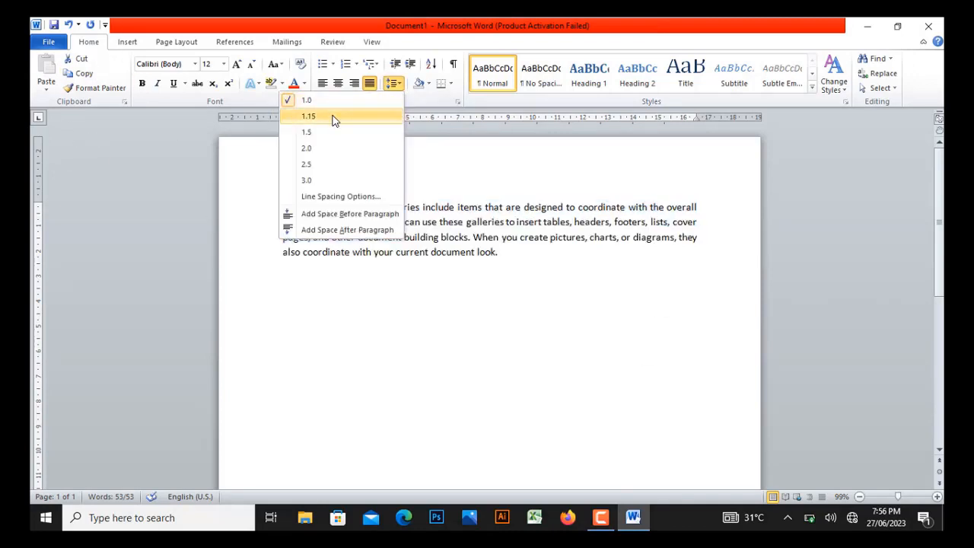
left_click(333, 118)
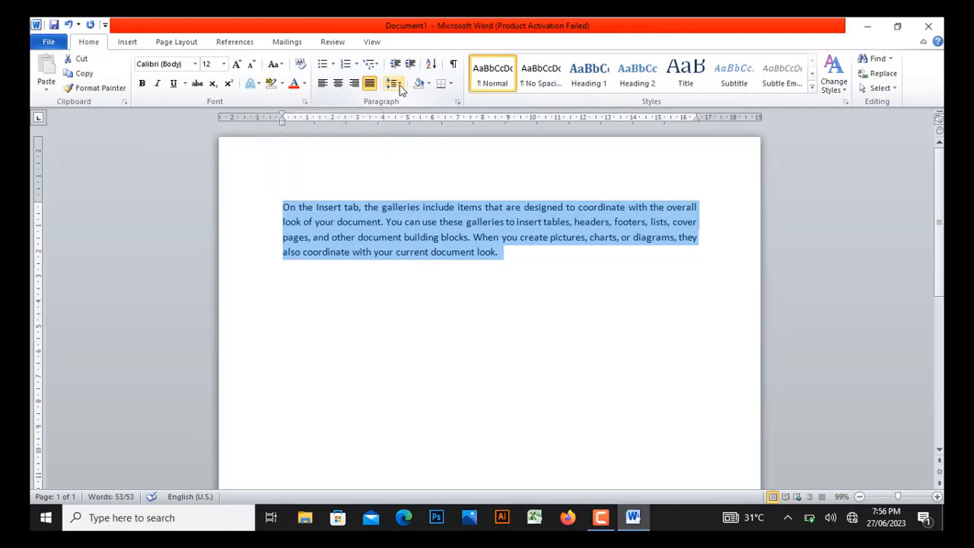
Shade the paragraph's background with a light olive green theme color.
left_click(429, 83)
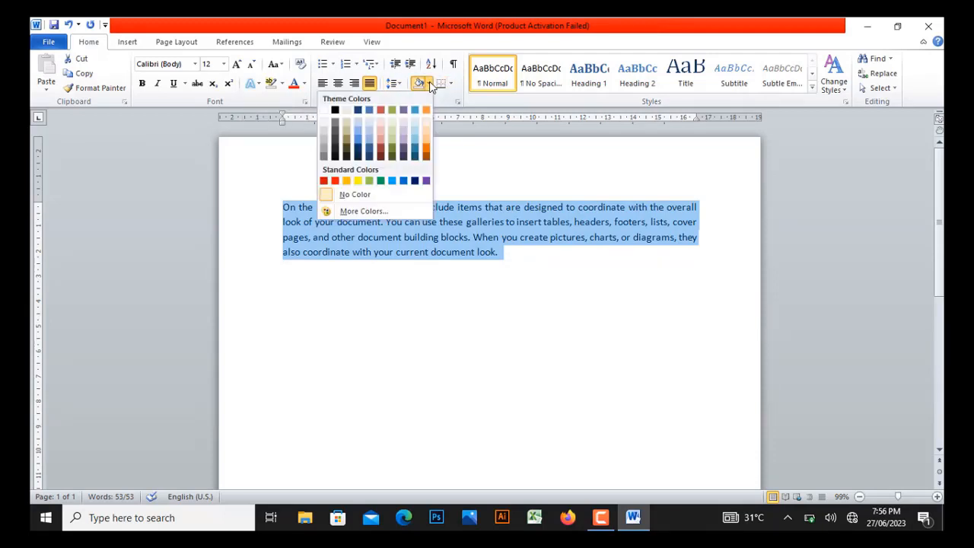
left_click(391, 131)
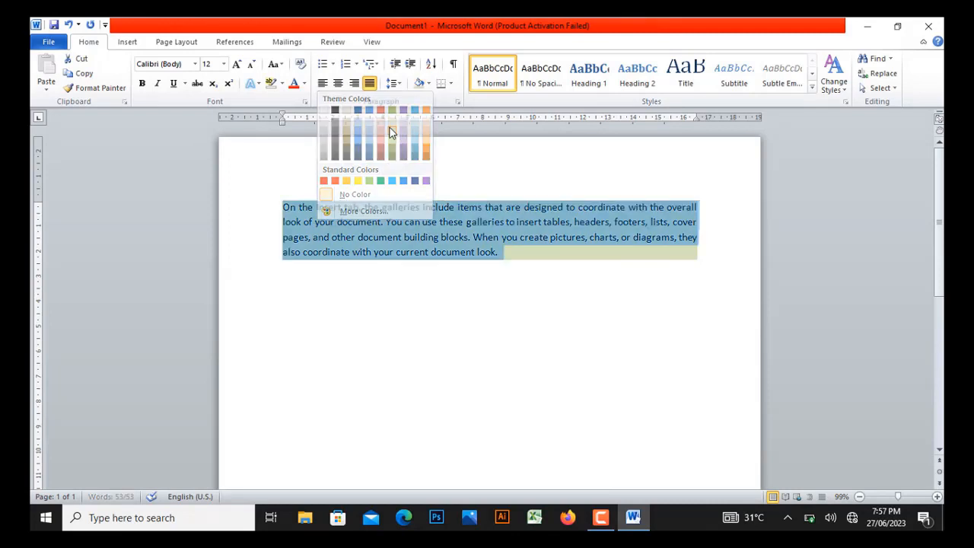
left_click(532, 264)
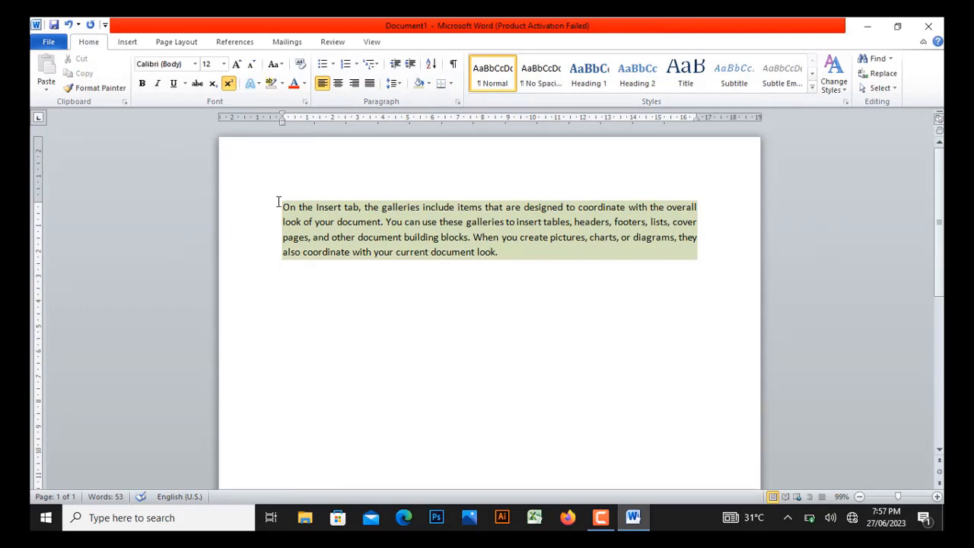
Try outside borders around the shaded paragraph and the empty line below it, and remove all borders again.
left_click_drag(279, 202, 519, 271)
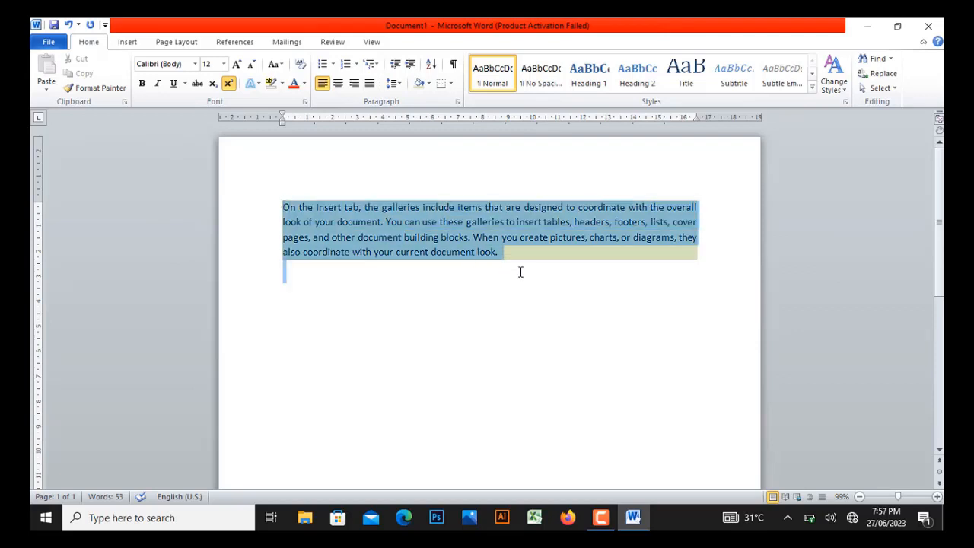
left_click(449, 83)
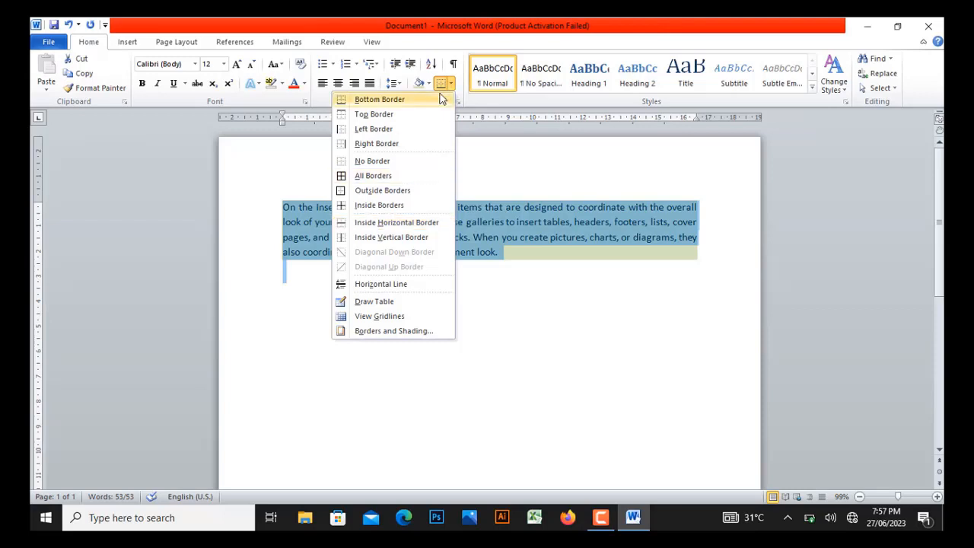
left_click(426, 196)
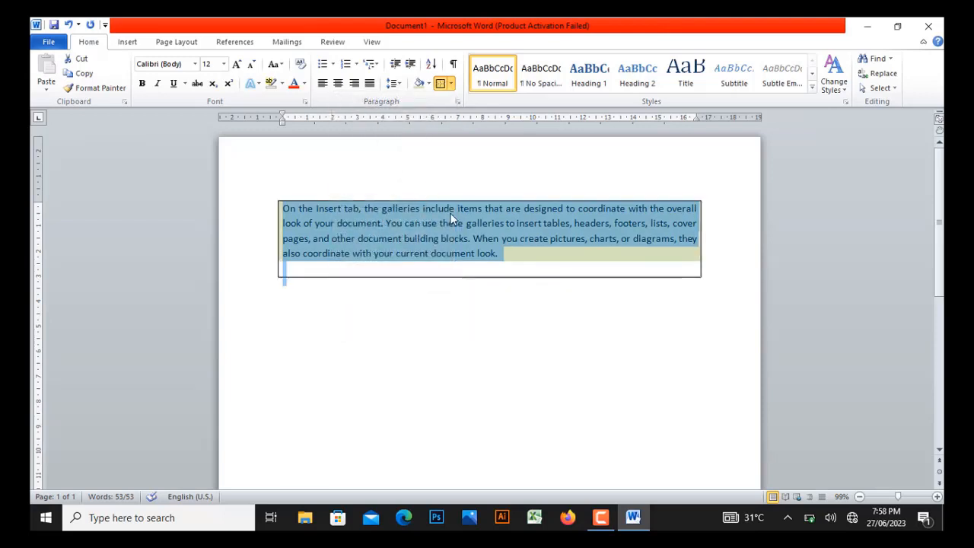
left_click(450, 83)
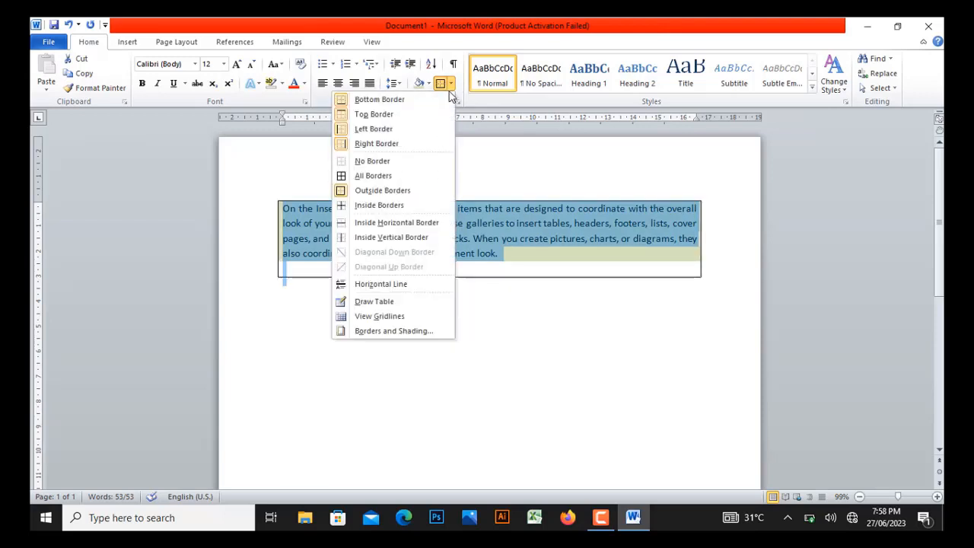
left_click(411, 164)
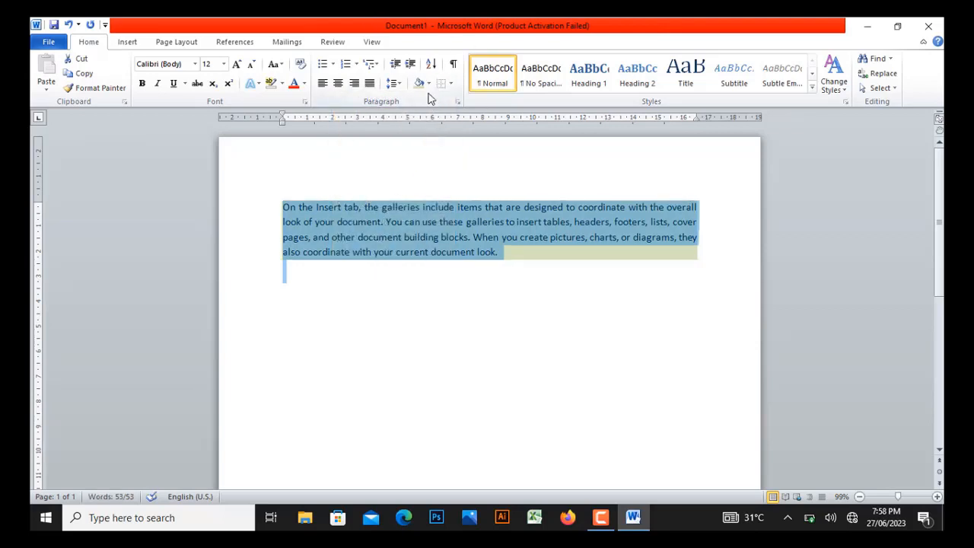
Add left and right borders to the shaded paragraph and the empty line below, and finish with all borders.
left_click(451, 84)
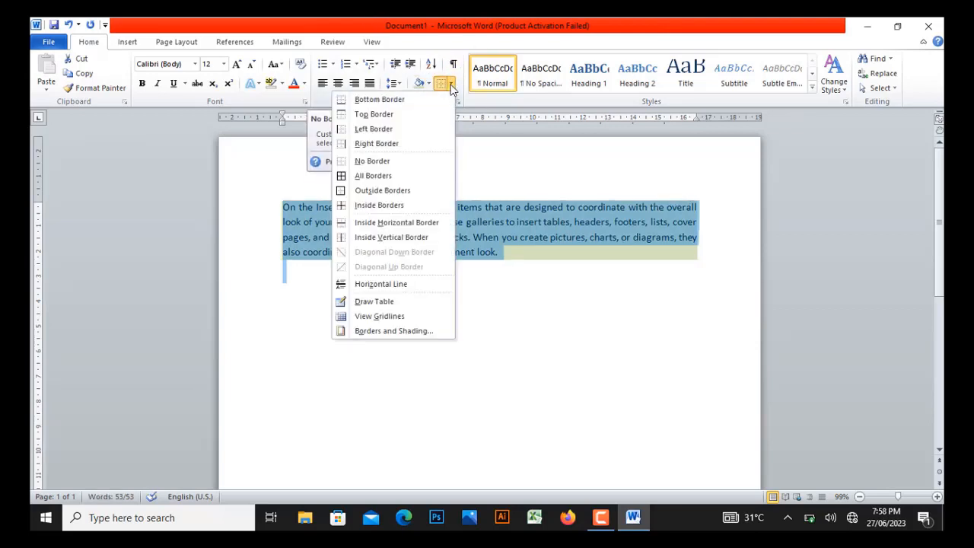
left_click(426, 130)
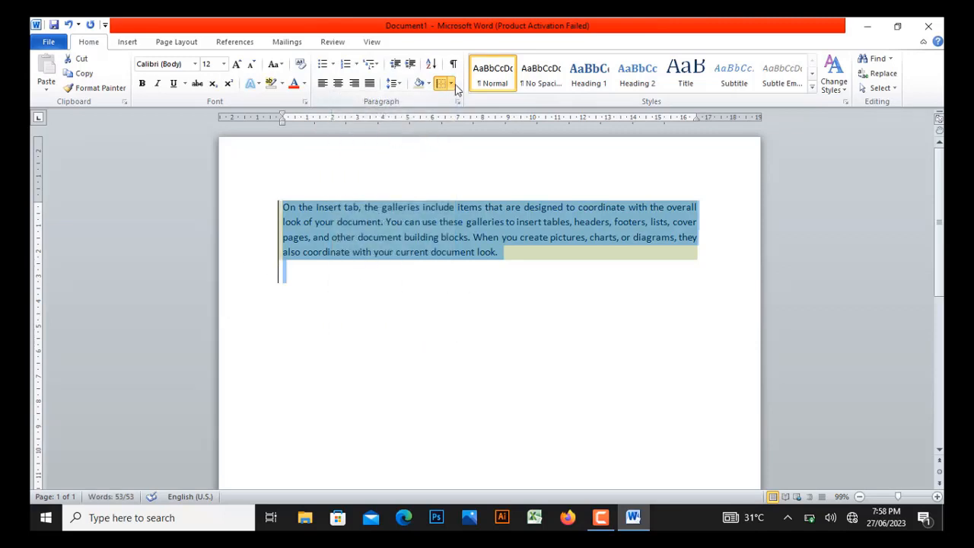
left_click(451, 84)
left_click(413, 145)
left_click(452, 84)
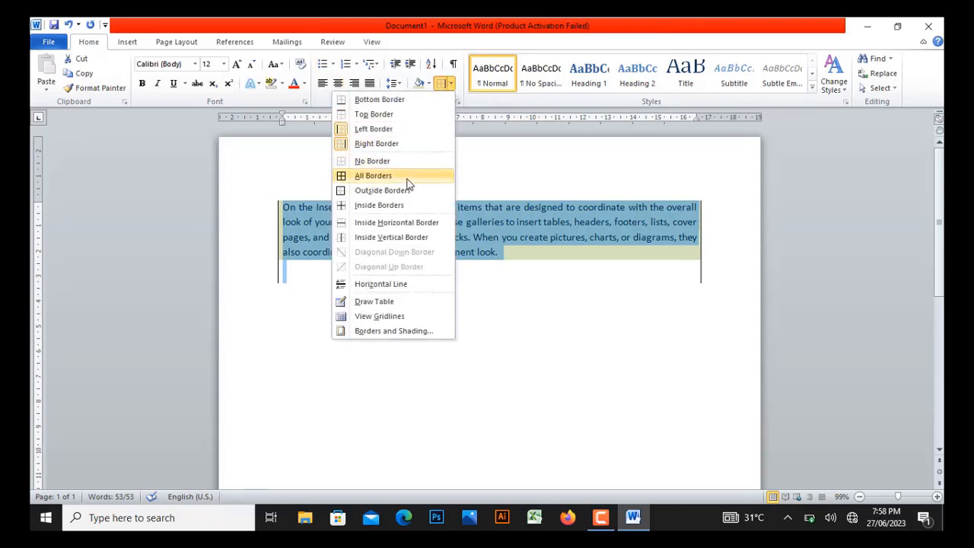
left_click(407, 179)
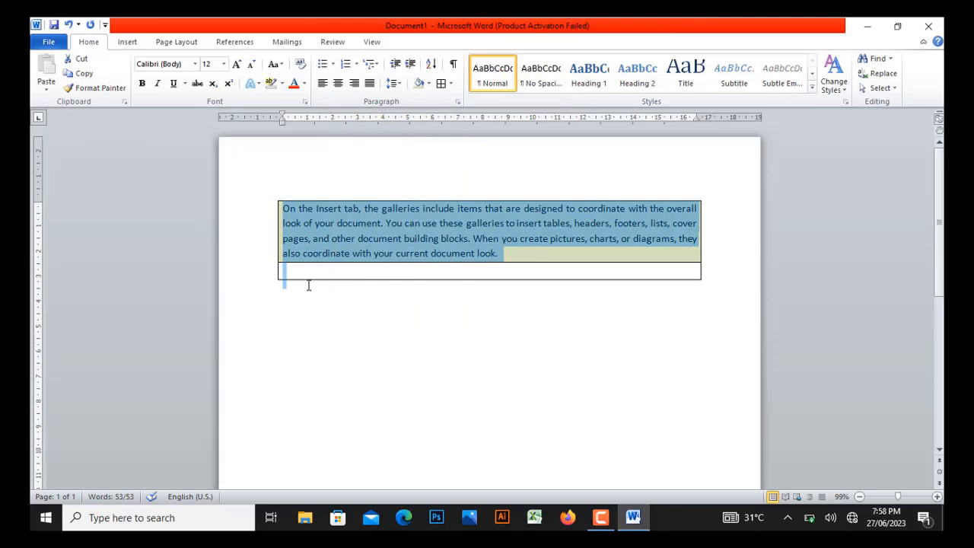
Open the Borders and Shading settings for the bordered paragraph and the empty line below it.
left_click(451, 84)
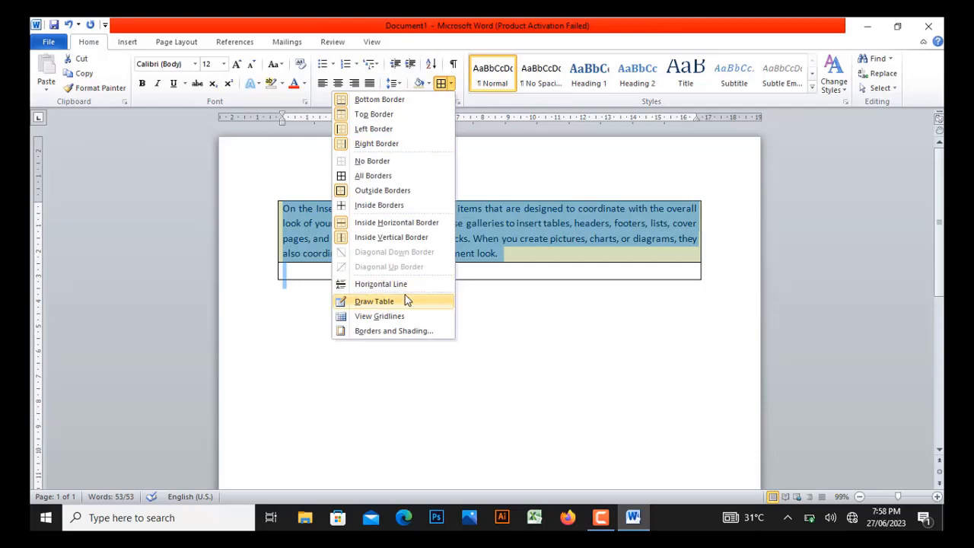
left_click(405, 333)
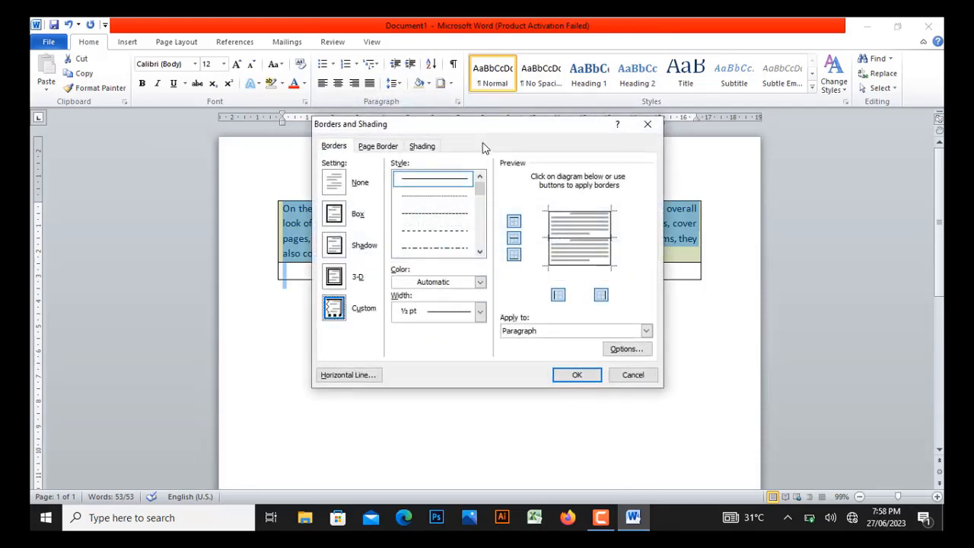
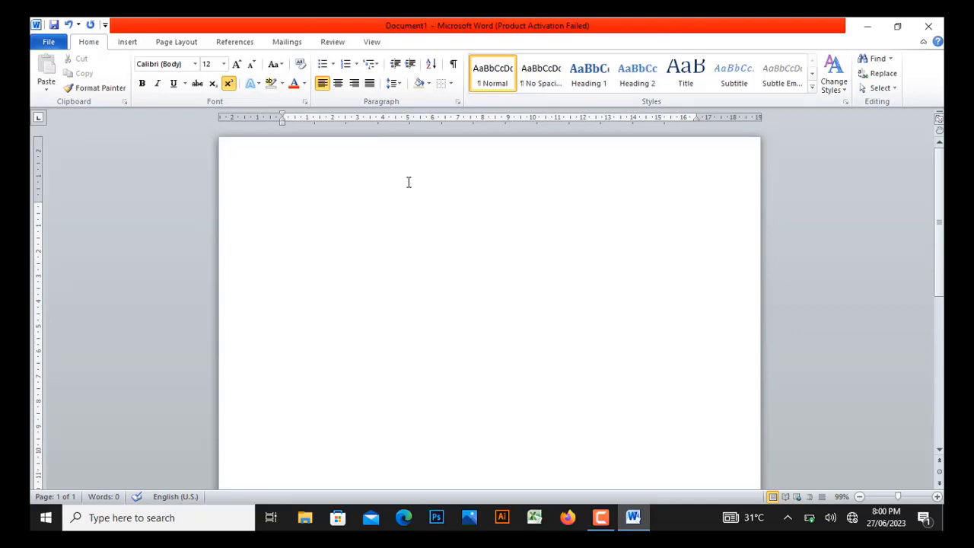
Enter a list of five first names in the empty document, each on its own line.
type("amna")
key("Return")
type("rimsha")
key("Return")
type("kaina")
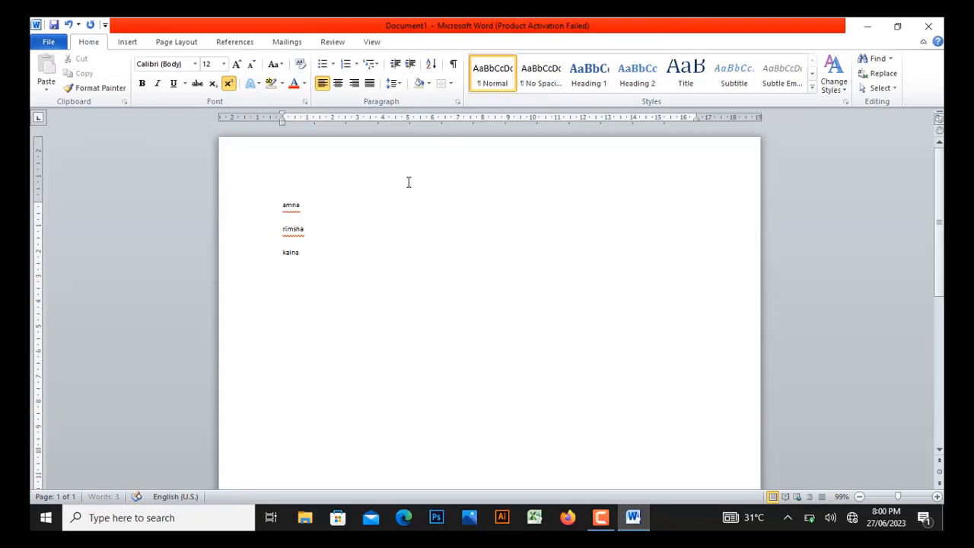
type("t")
key("Return")
type("bilal")
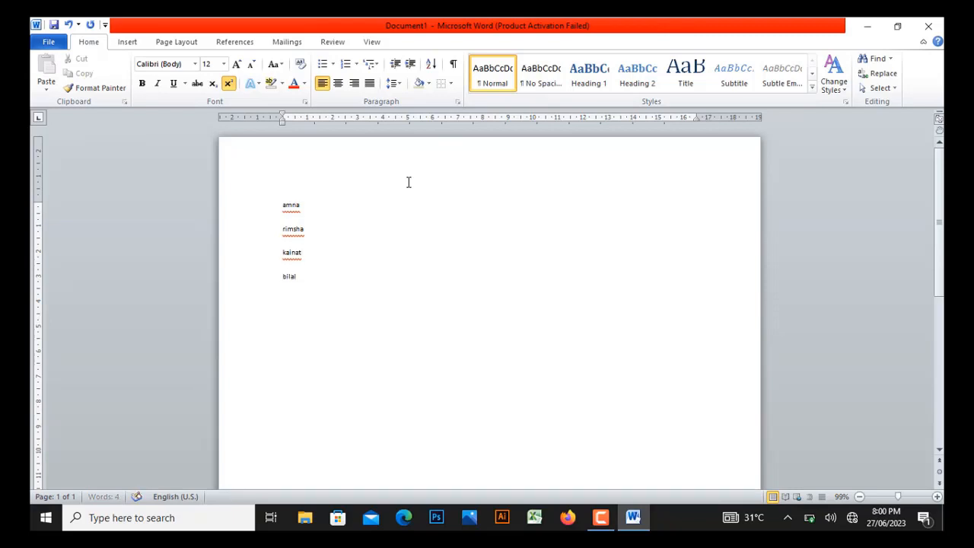
key("Return")
type("ali")
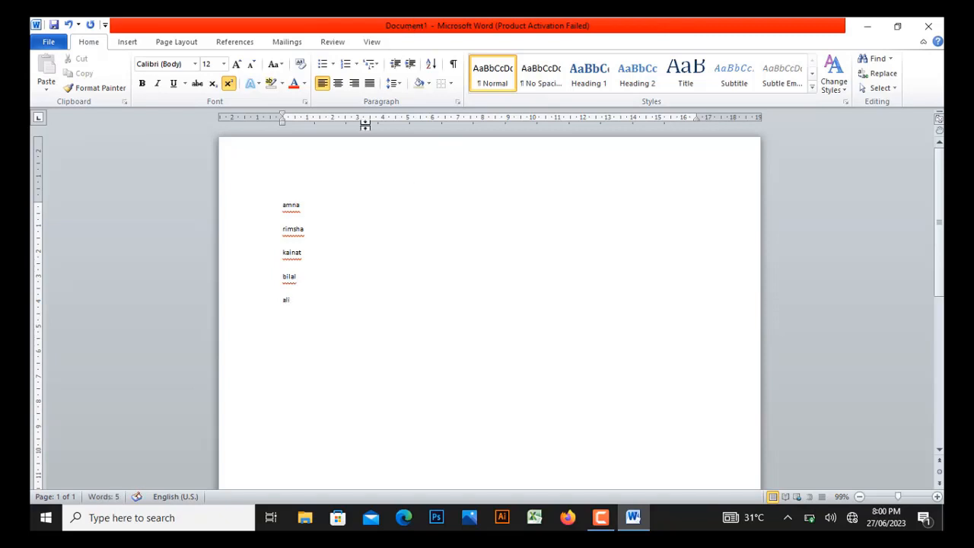
Enlarge the whole name list step by step to font size 80, and shrink it back to 36.
key("ctrl+a")
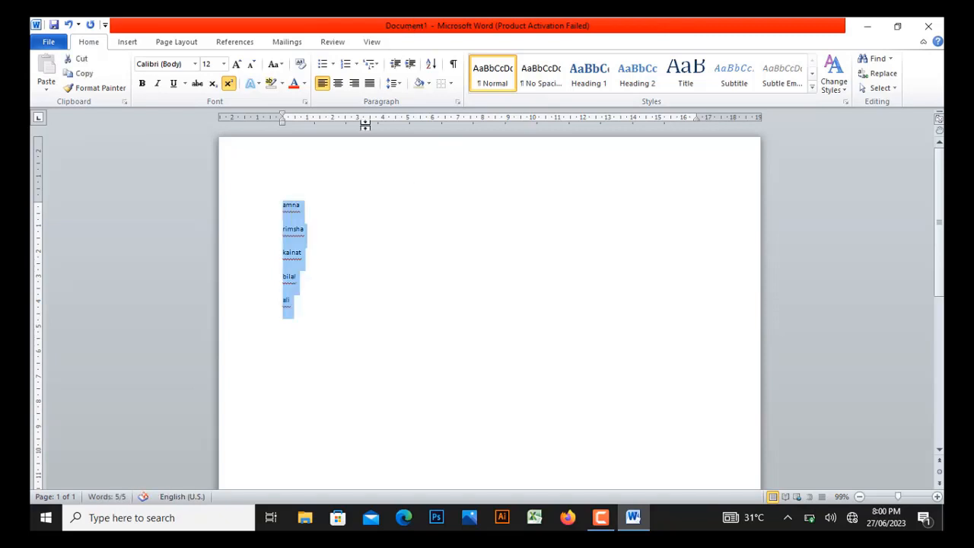
key("ctrl+shift+period")
key("ctrl+shift+period")
key("ctrl+shift+period")
key("ctrl+shift+period")
key("ctrl+shift+period")
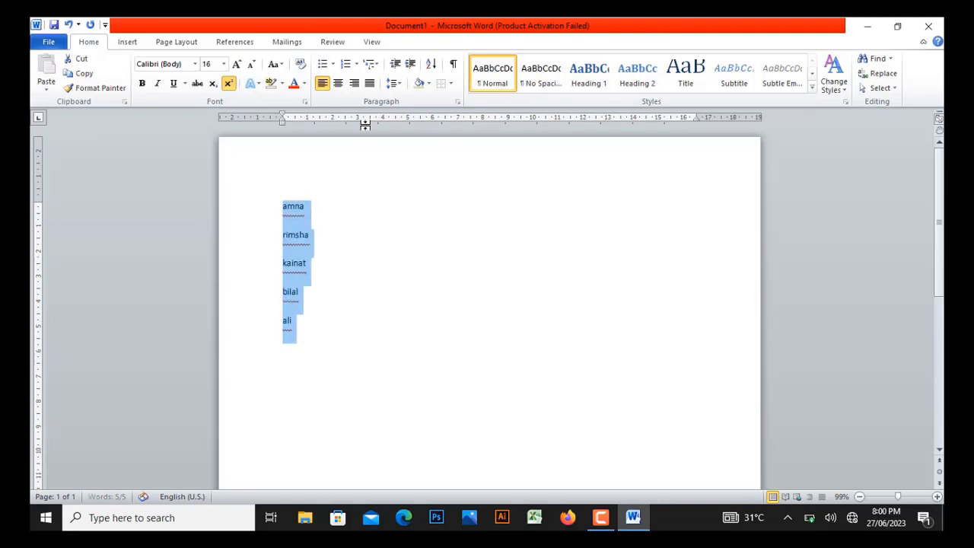
key("ctrl+shift+period")
key("ctrl+shift+period")
key("ctrl+shift+period")
key("ctrl+shift+period")
key("ctrl+shift+period")
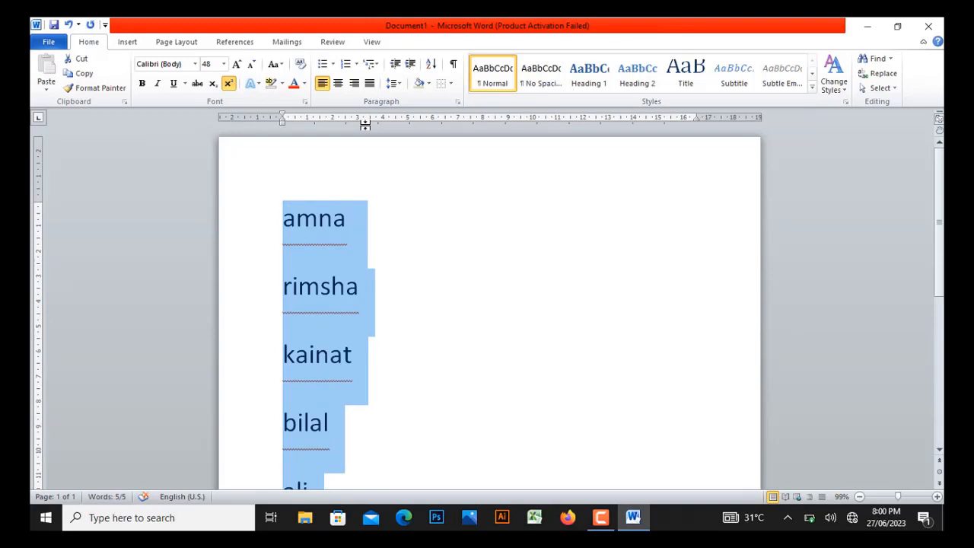
key("ctrl+shift+period")
key("ctrl+shift+period")
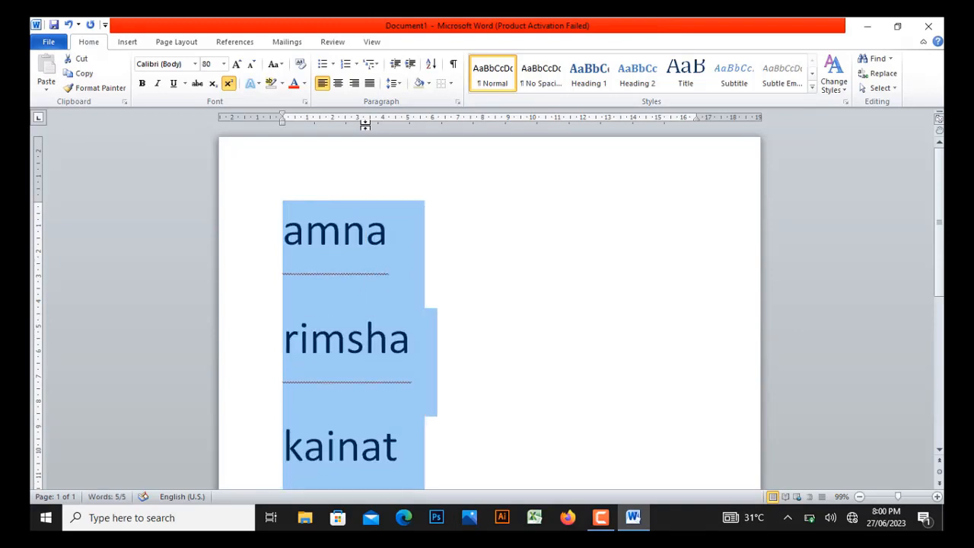
key("ctrl+shift+comma")
key("ctrl+shift+comma")
key("ctrl+shift+comma")
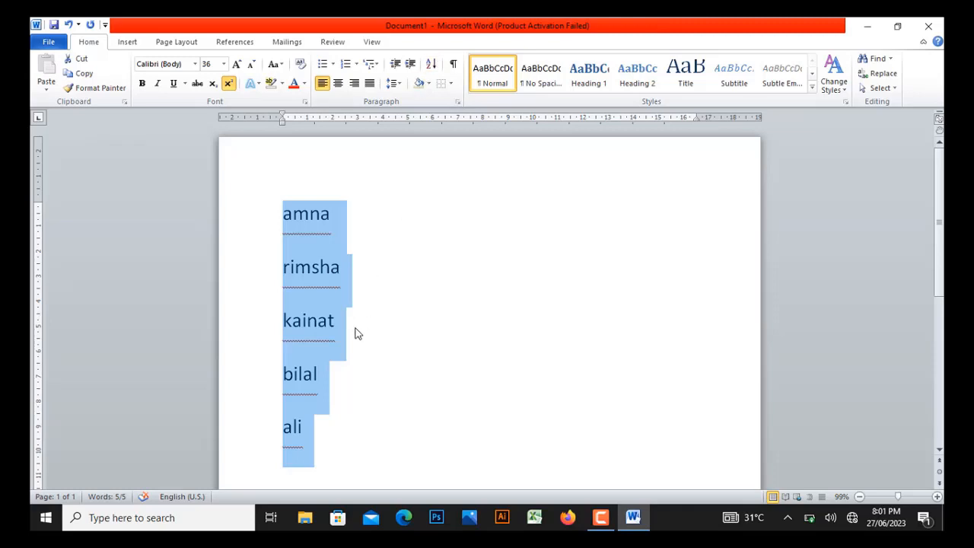
Sort the list of names by paragraphs as text in ascending order.
left_click(431, 67)
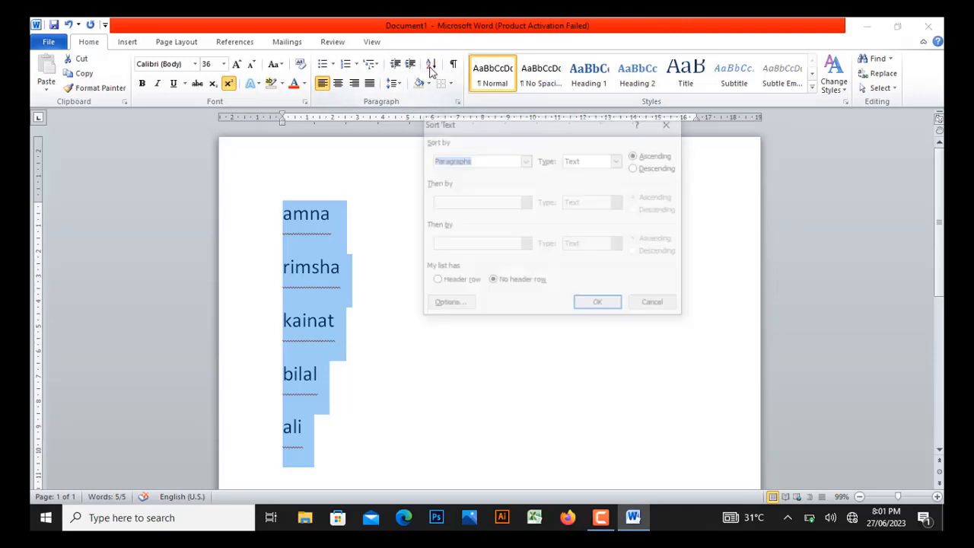
left_click_drag(506, 127, 572, 88)
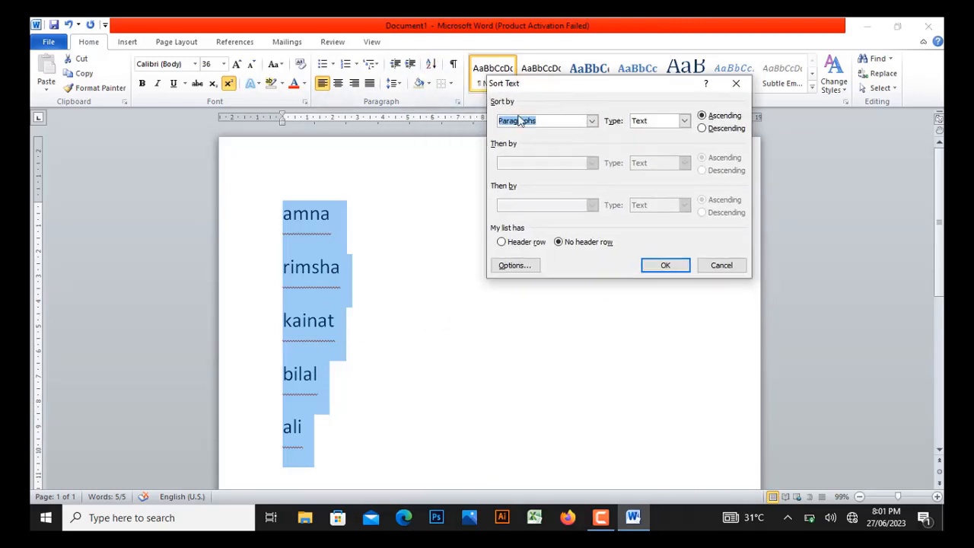
left_click(592, 120)
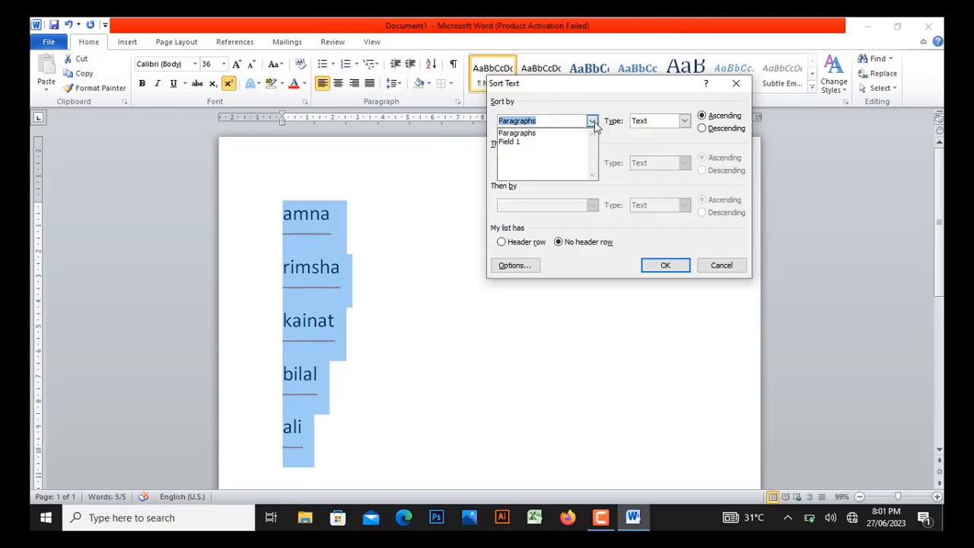
left_click(560, 135)
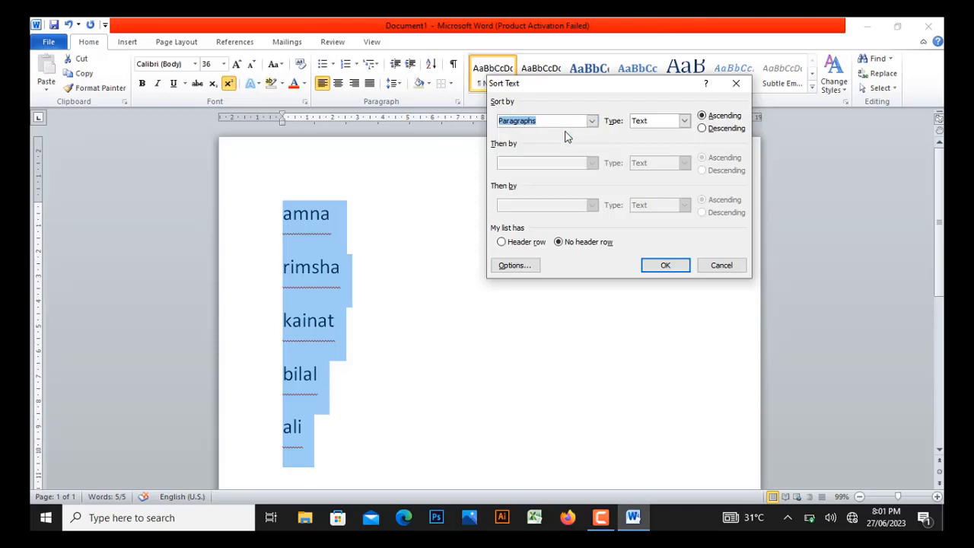
left_click(685, 122)
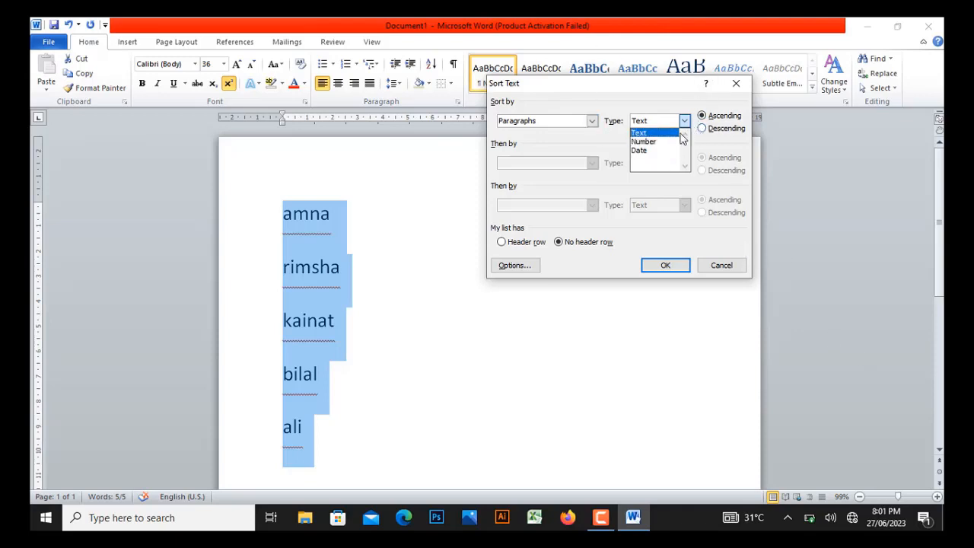
left_click(640, 133)
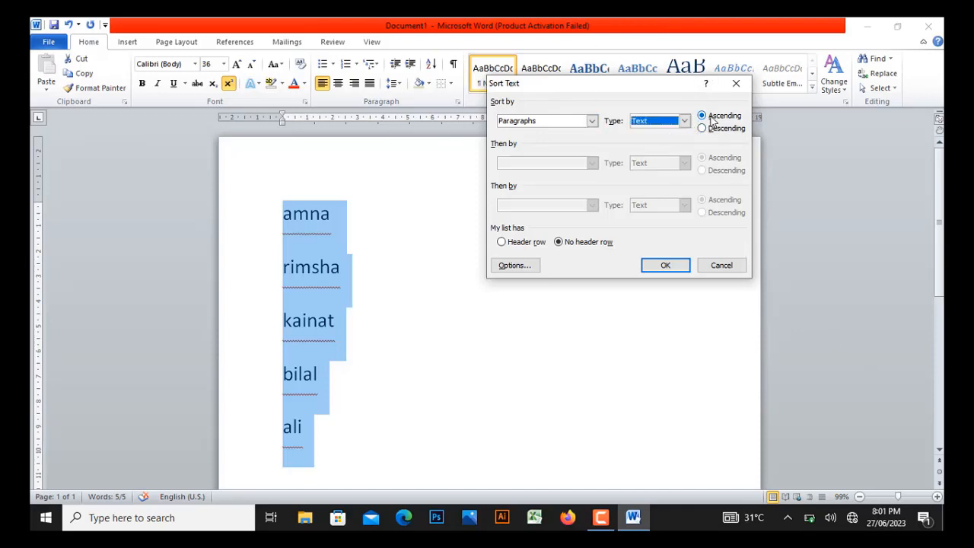
left_click(712, 120)
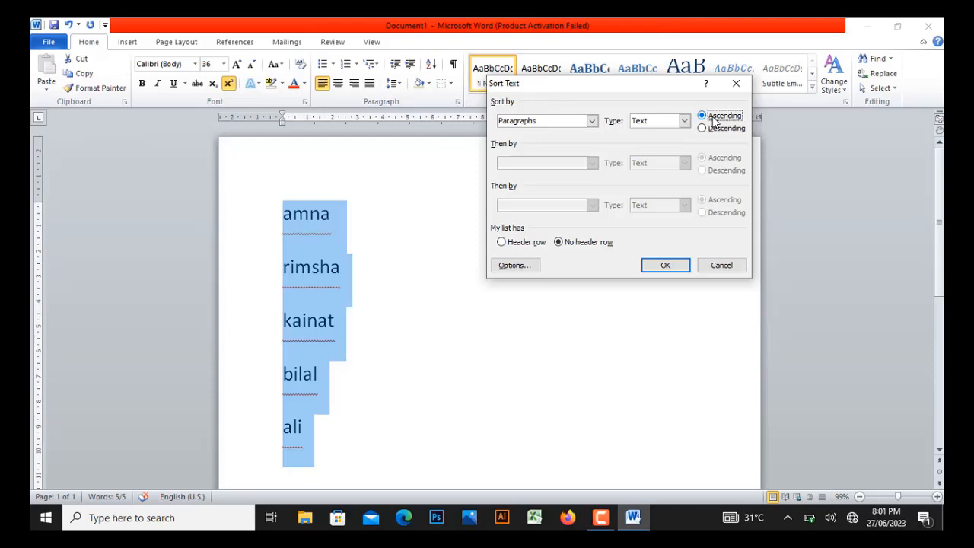
left_click(662, 265)
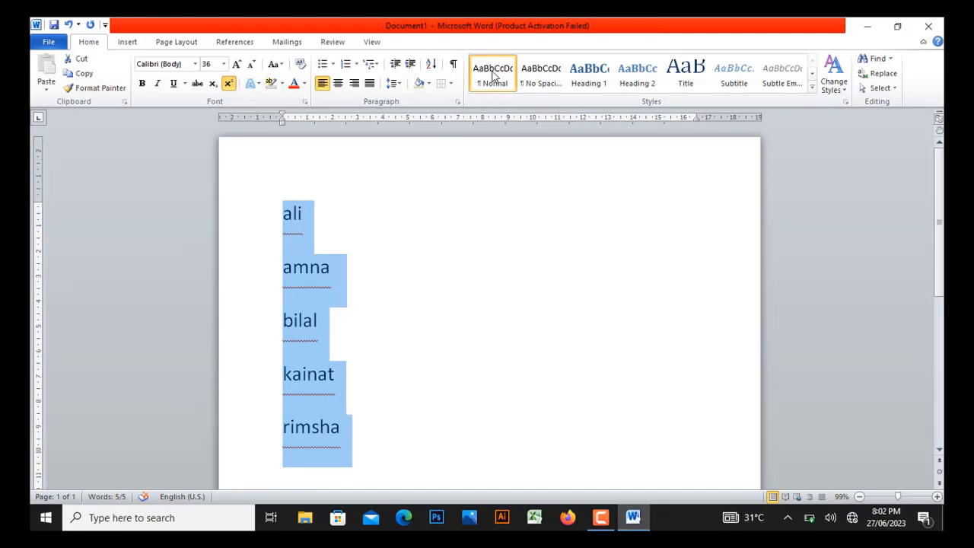
Sort the list of names again in descending order.
left_click(431, 64)
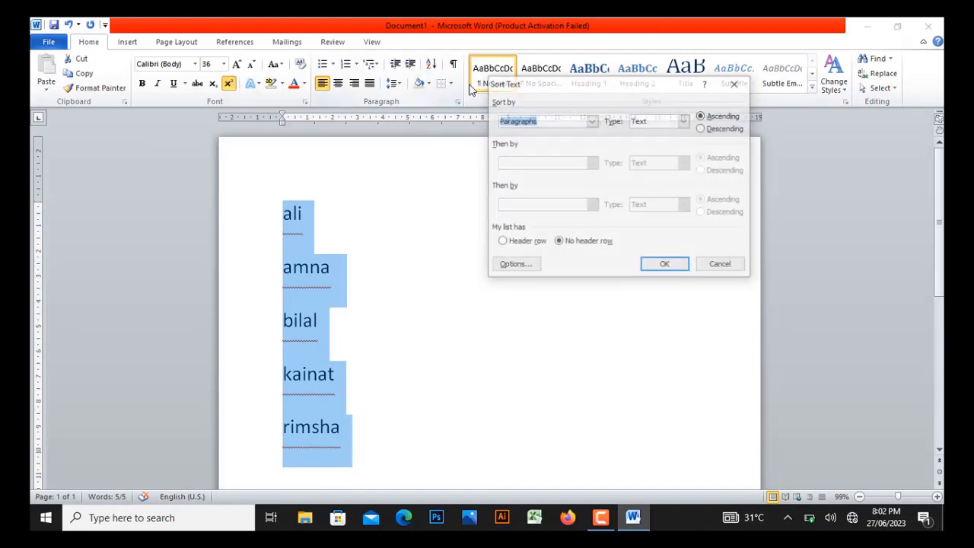
left_click(712, 129)
left_click(663, 266)
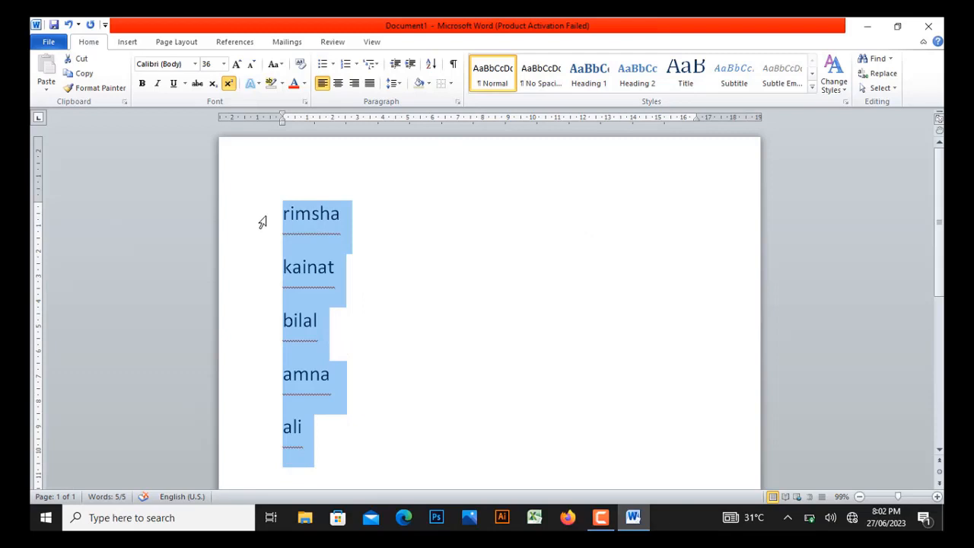
Delete the whole list of names and apply the No Spacing style to the empty document.
left_click_drag(282, 213, 358, 443)
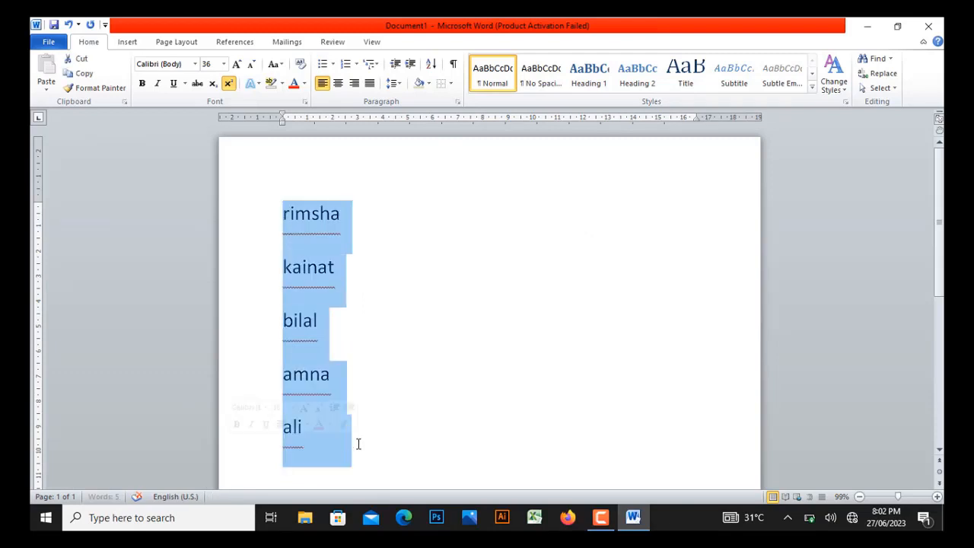
key("Delete")
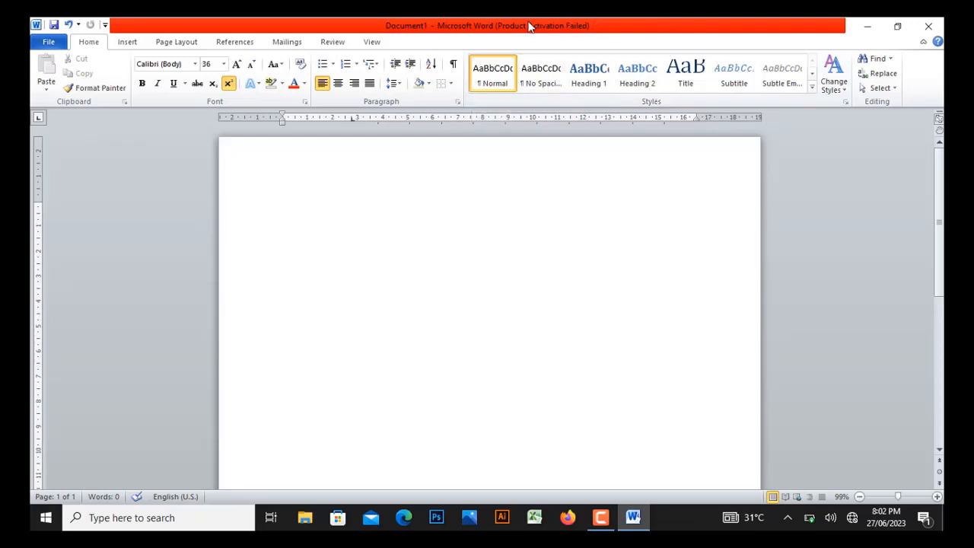
left_click(532, 74)
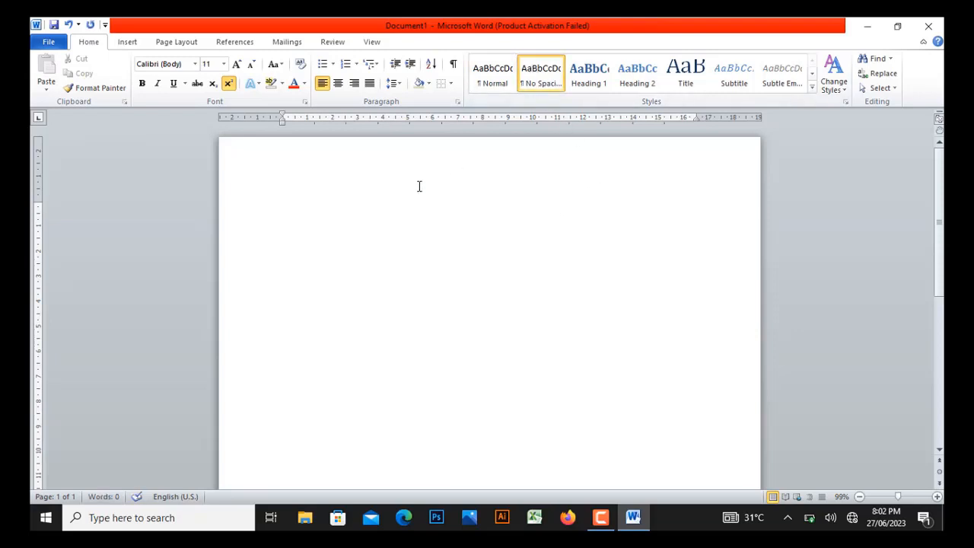
Generate sample paragraphs in the document with the =rand() function.
type("rea")
type("nd")
type("()")
key("Return")
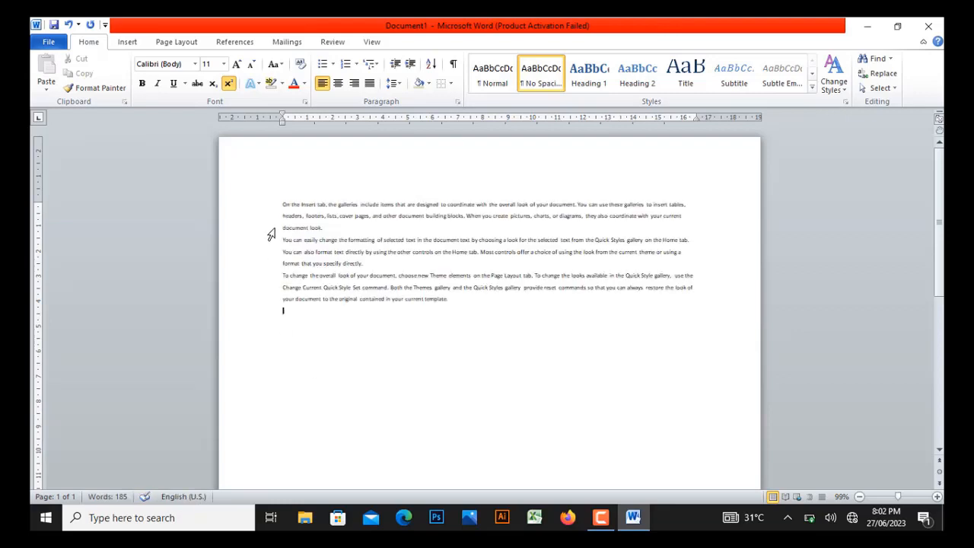
Increase the font size of all the sample text to 18.
left_click_drag(282, 204, 431, 326)
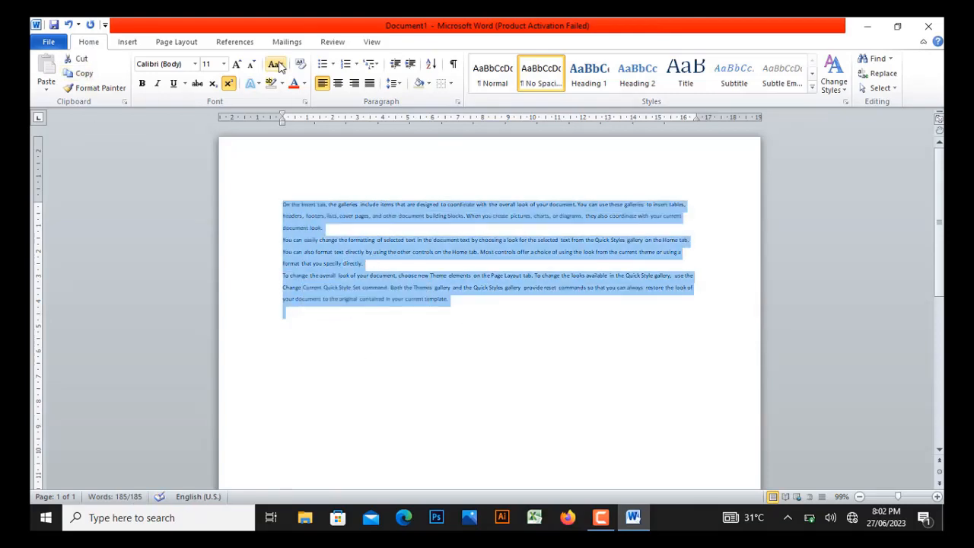
left_click(237, 64)
left_click(236, 64)
left_click(236, 65)
left_click(237, 65)
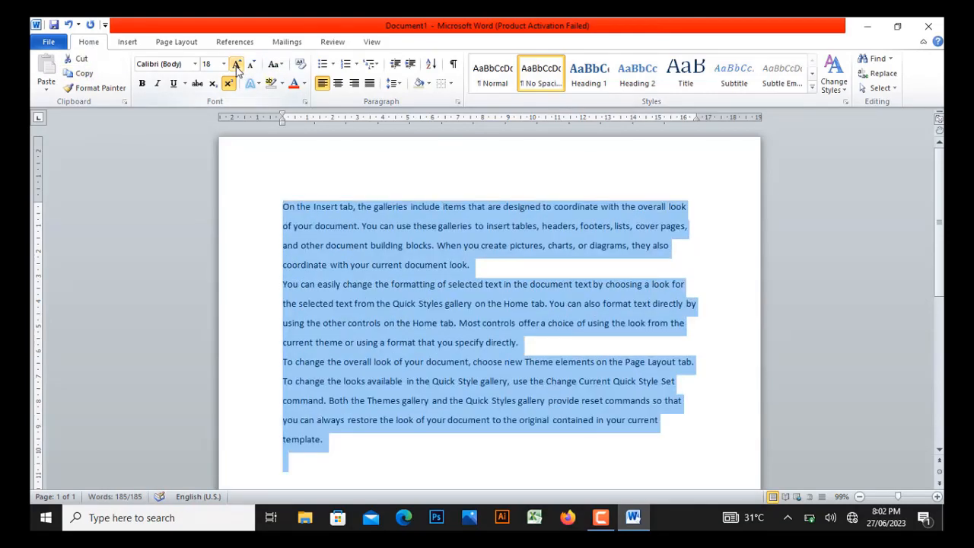
Compare the Normal and No Spacing styles on the sample text, finishing with Normal.
left_click(489, 84)
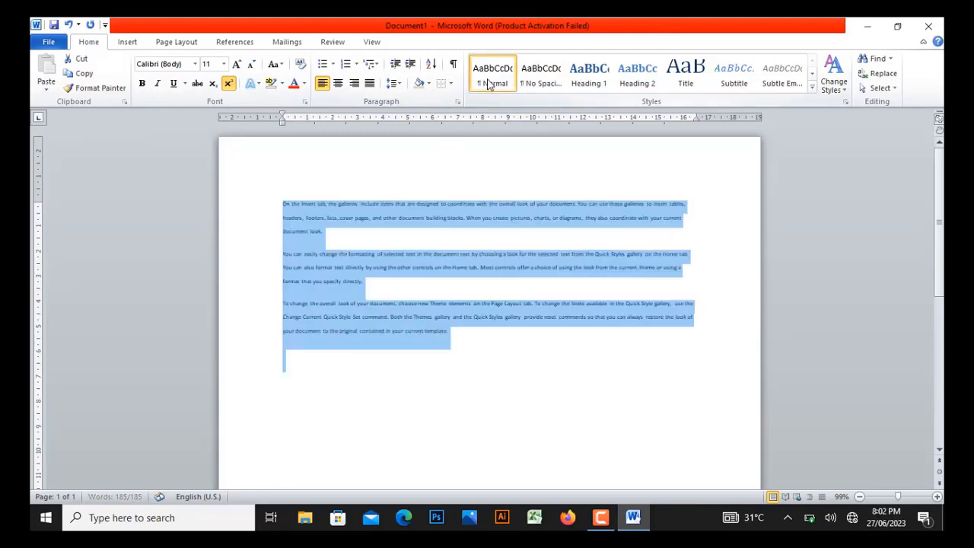
left_click(524, 78)
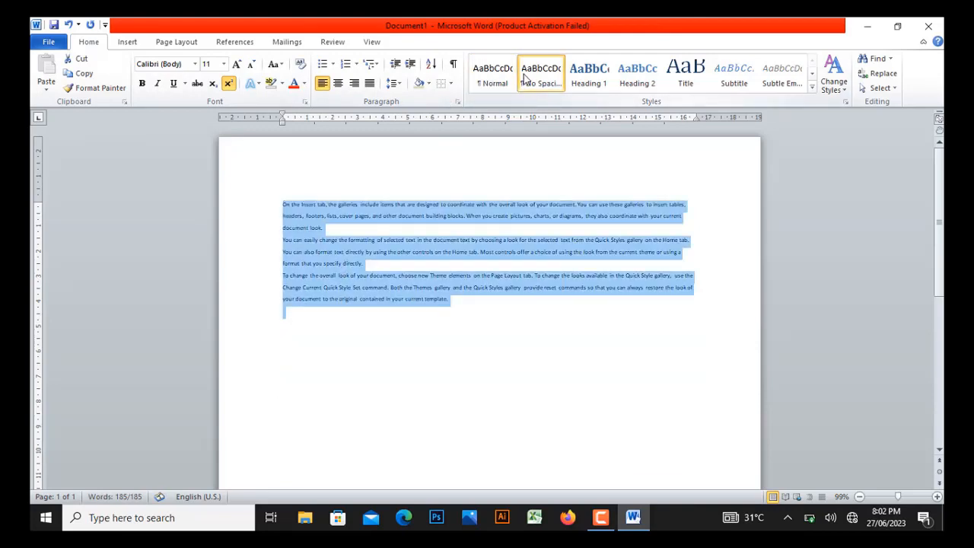
left_click(498, 80)
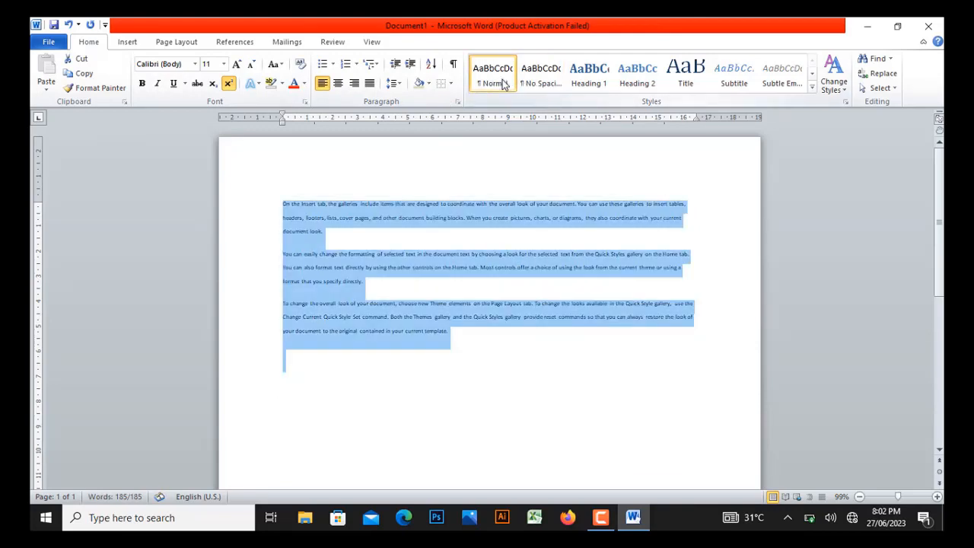
Increase the font size of all the sample text to 16 and dismiss the low-battery alert.
left_click(236, 65)
left_click(236, 65)
left_click(236, 65)
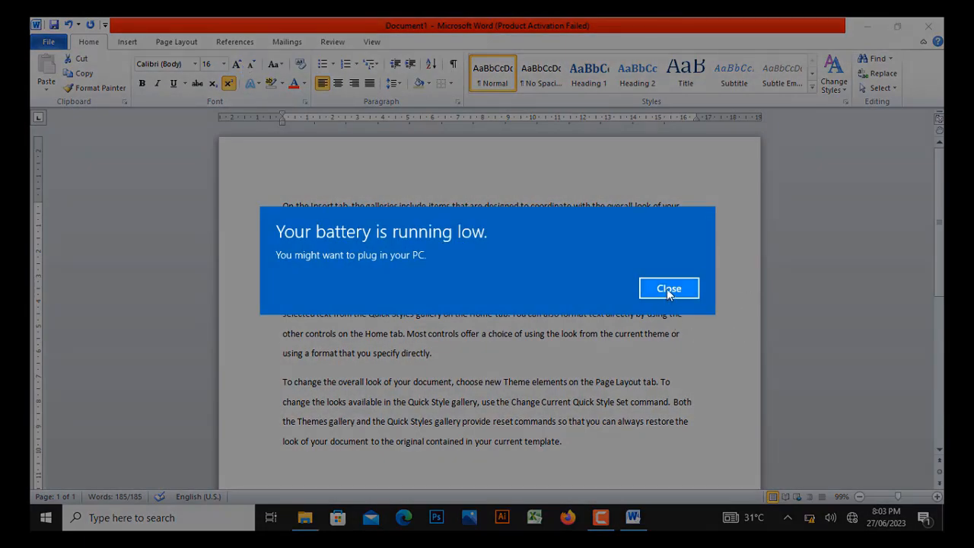
left_click(669, 291)
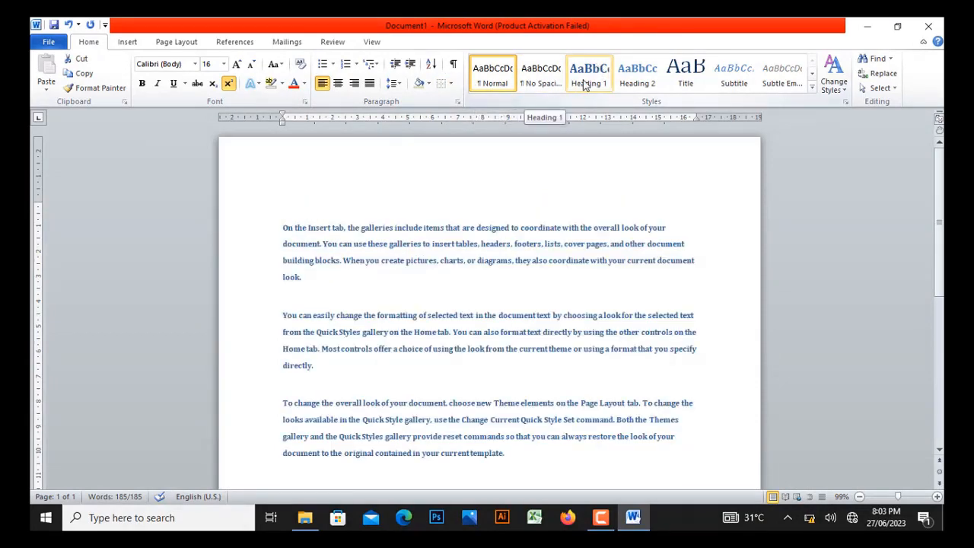
Add a line reading "Heading" above the first paragraph and select that line.
left_click(360, 182)
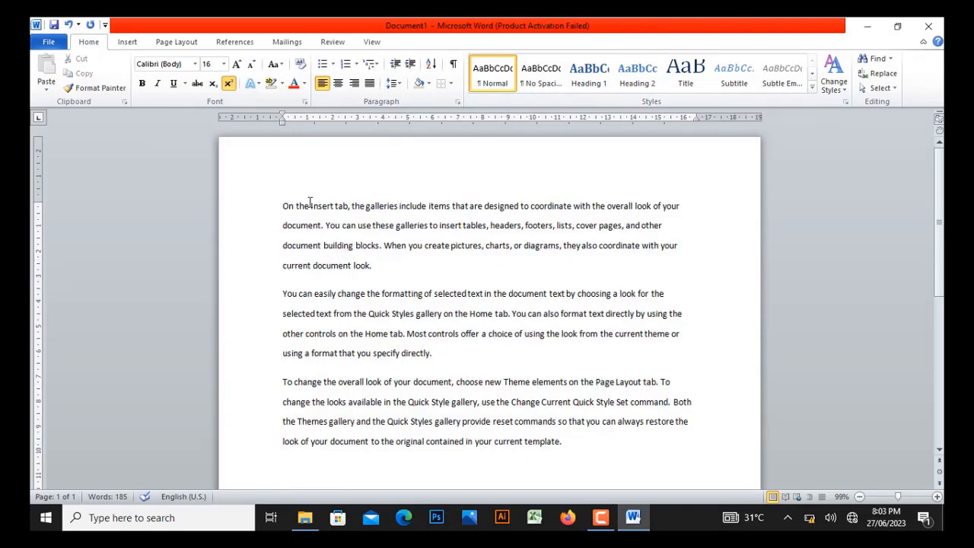
left_click(281, 203)
key("Return")
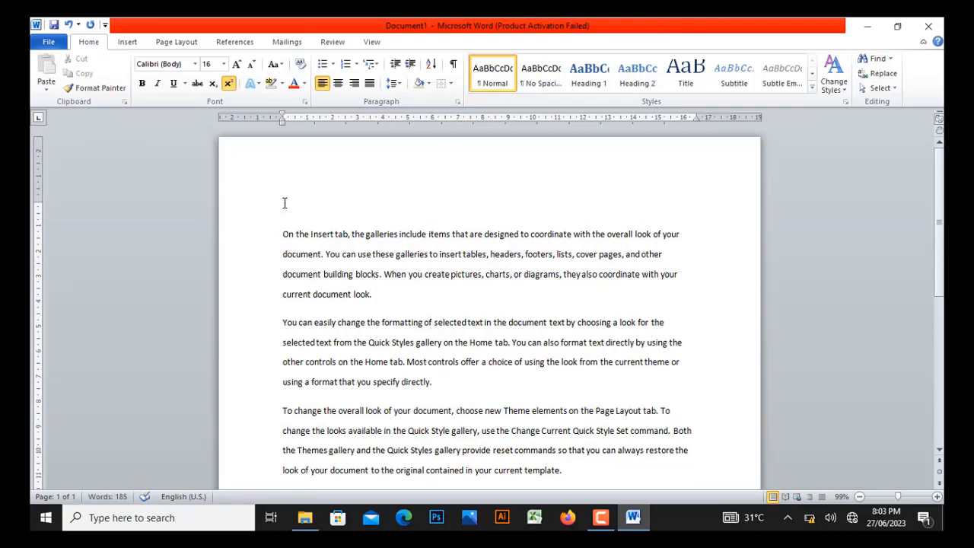
type("Heading")
left_click_drag(280, 207, 320, 207)
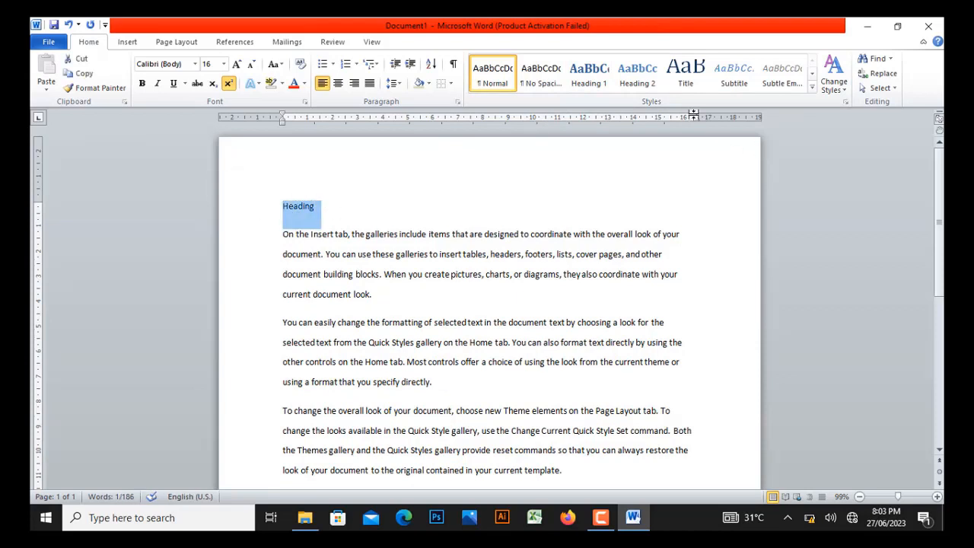
Apply the Heading 1 style to the "Heading" line and increase its font size to 72.
left_click(578, 83)
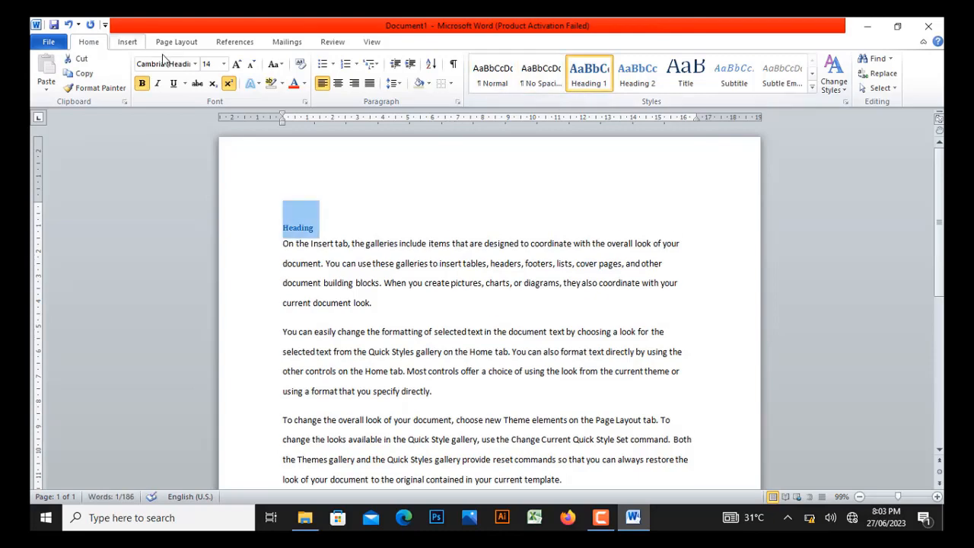
left_click(237, 66)
left_click(238, 65)
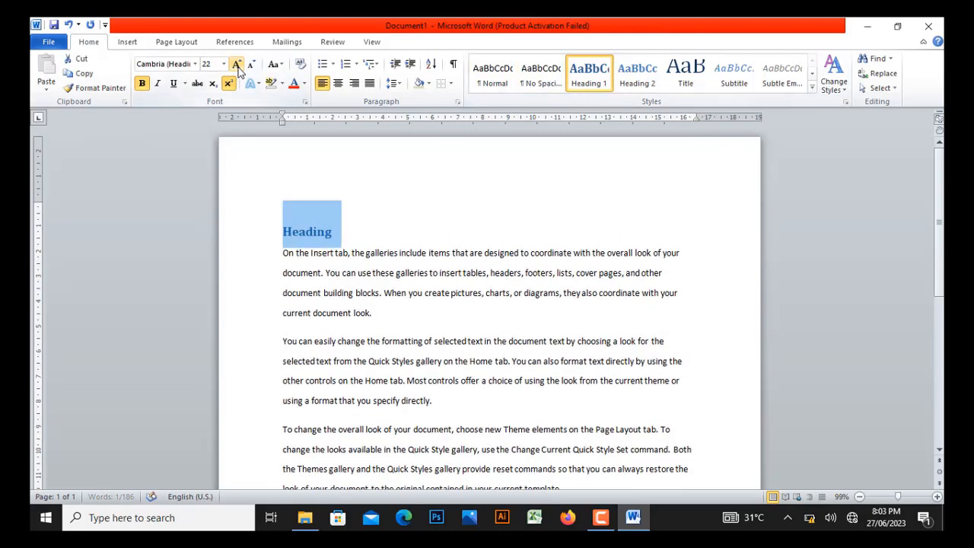
left_click(237, 65)
left_click(237, 65)
left_click(238, 65)
left_click(237, 65)
left_click(237, 65)
left_click(237, 65)
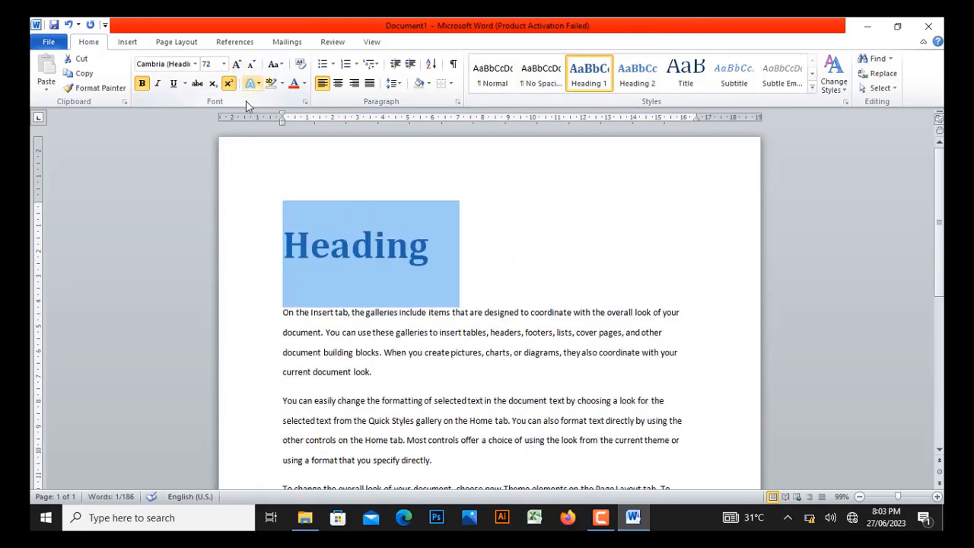
Colour the "Heading" line dark blue from the theme colours and apply the Title style to it.
left_click(304, 83)
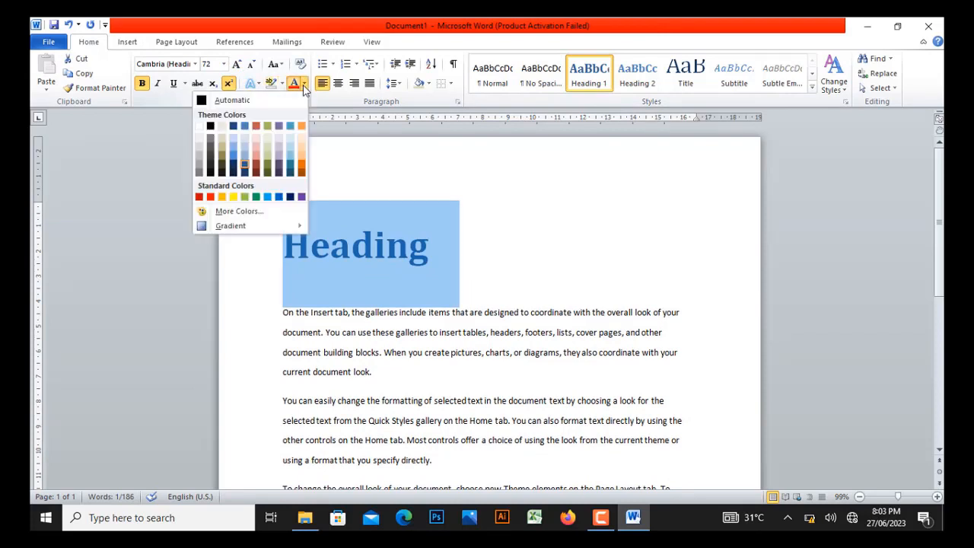
left_click(236, 127)
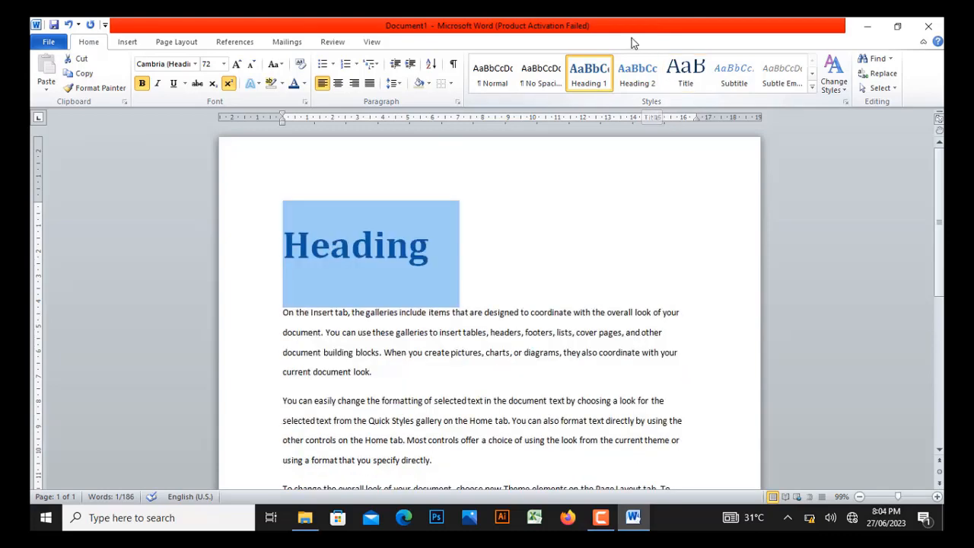
left_click(686, 82)
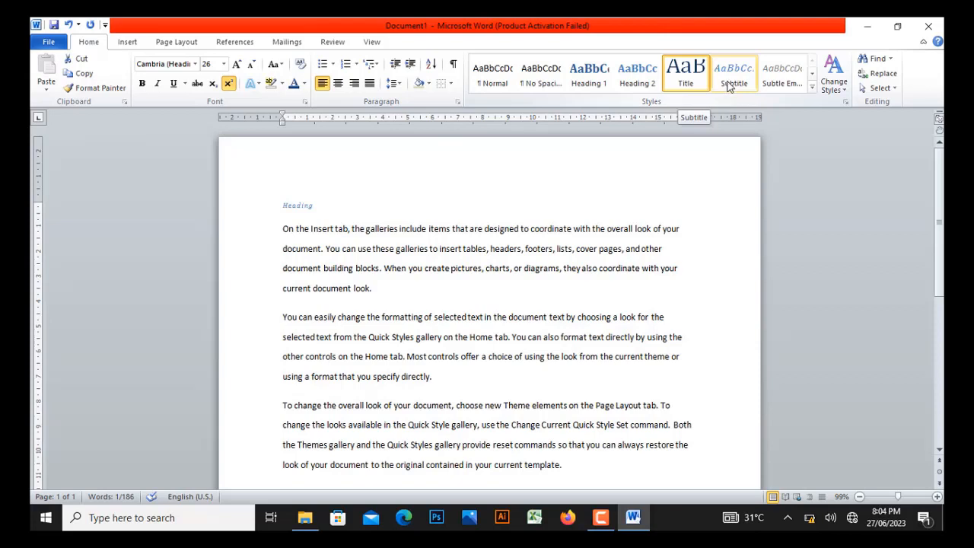
left_click(812, 86)
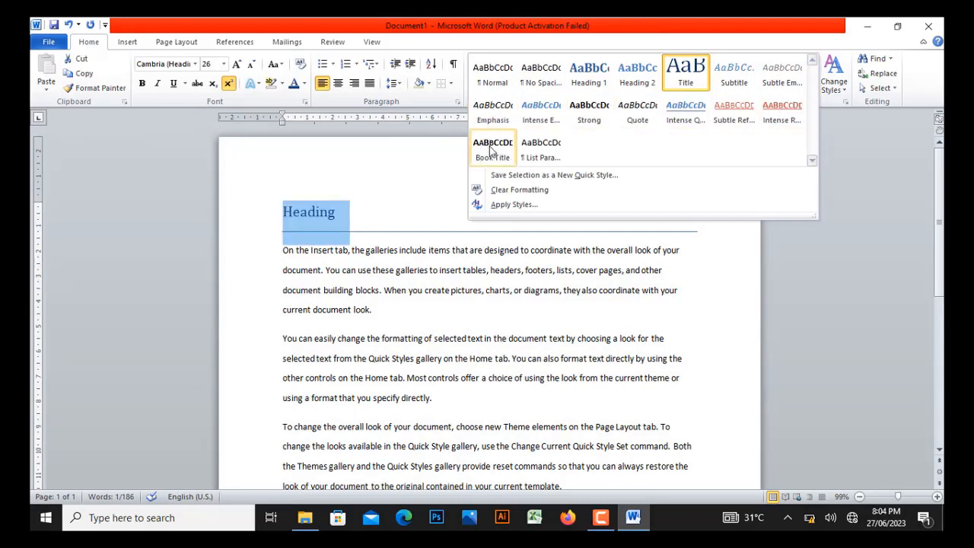
left_click(848, 162)
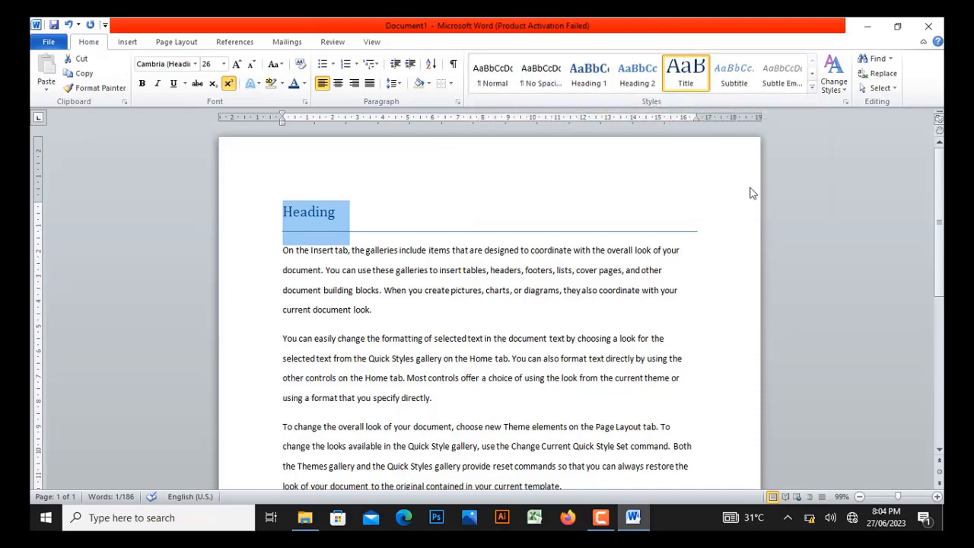
Change the document's style set to Fancy.
left_click(844, 92)
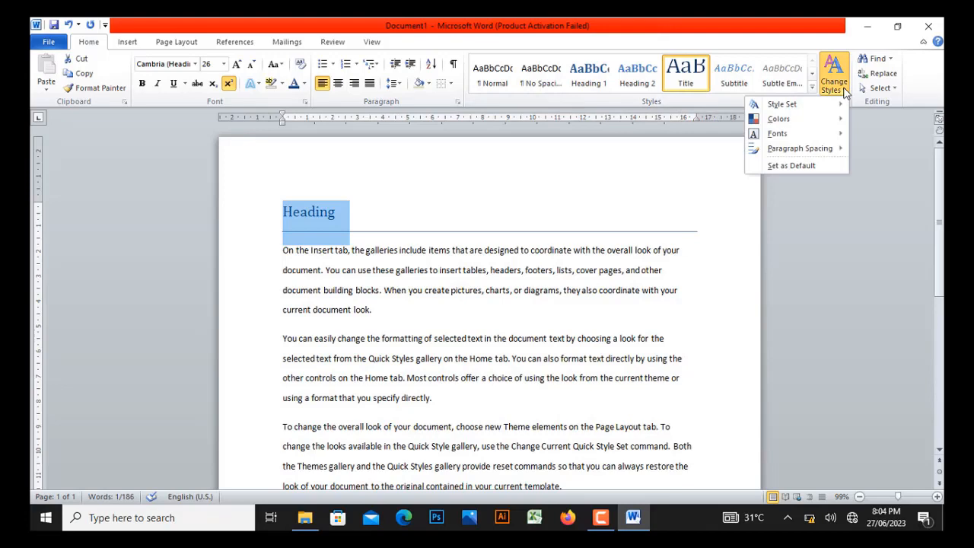
mouse_move(833, 106)
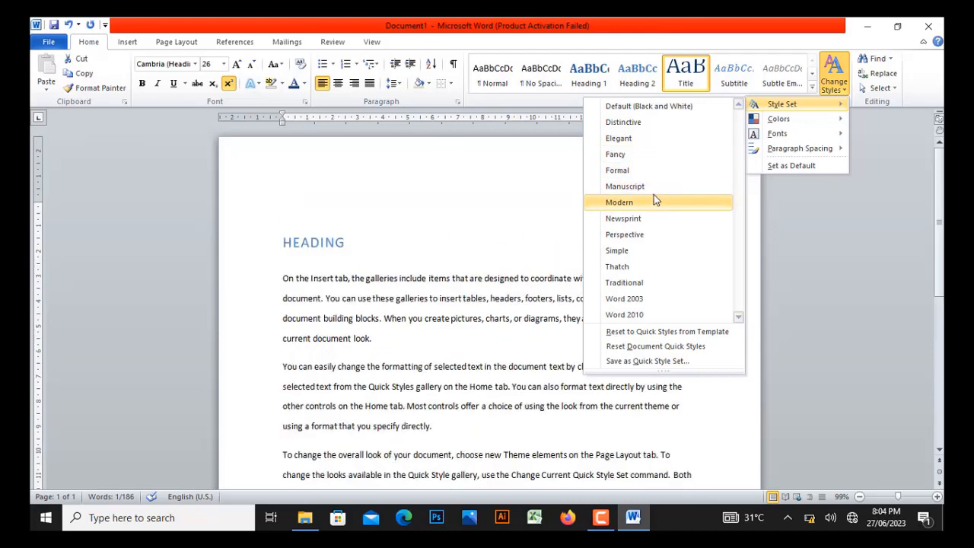
left_click(651, 155)
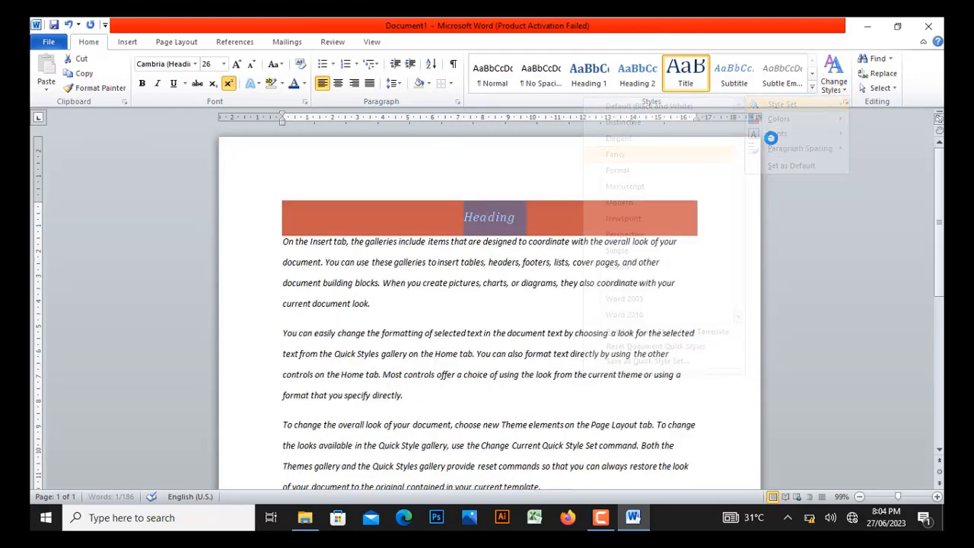
Set the document's paragraph spacing to No Paragraph Space.
left_click(830, 86)
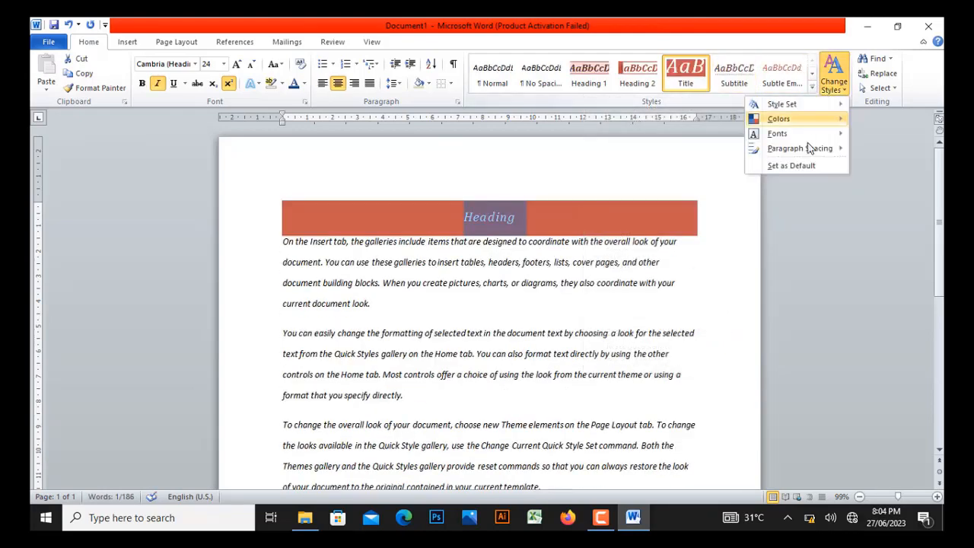
mouse_move(776, 125)
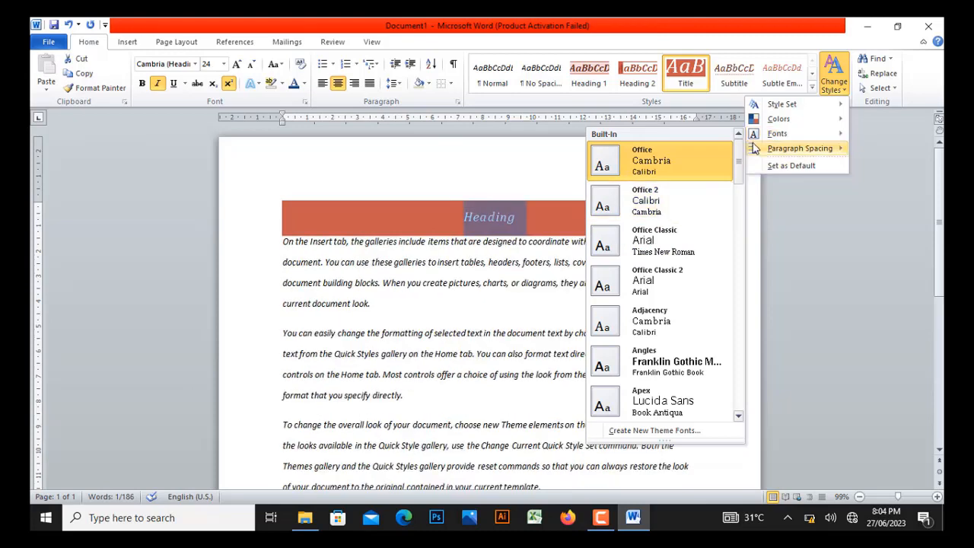
mouse_move(757, 148)
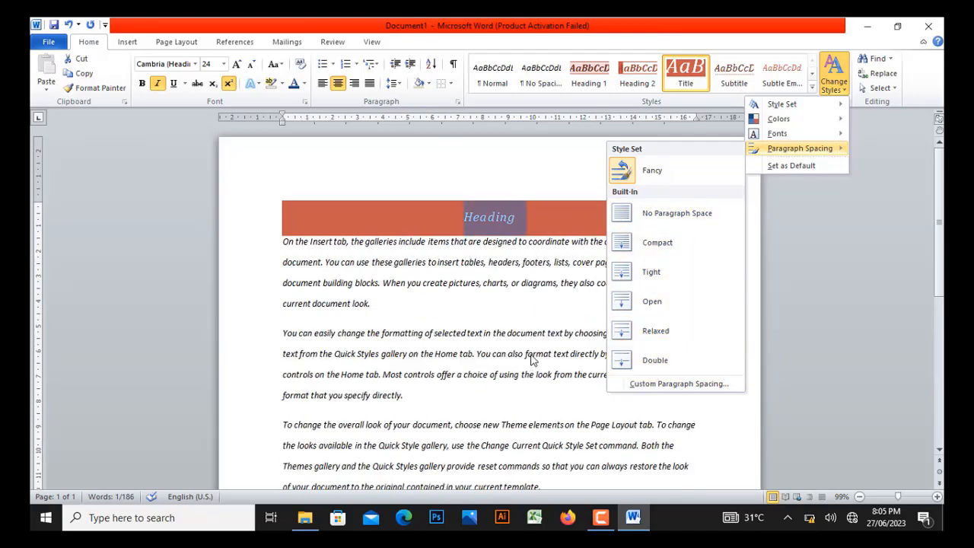
left_click(652, 217)
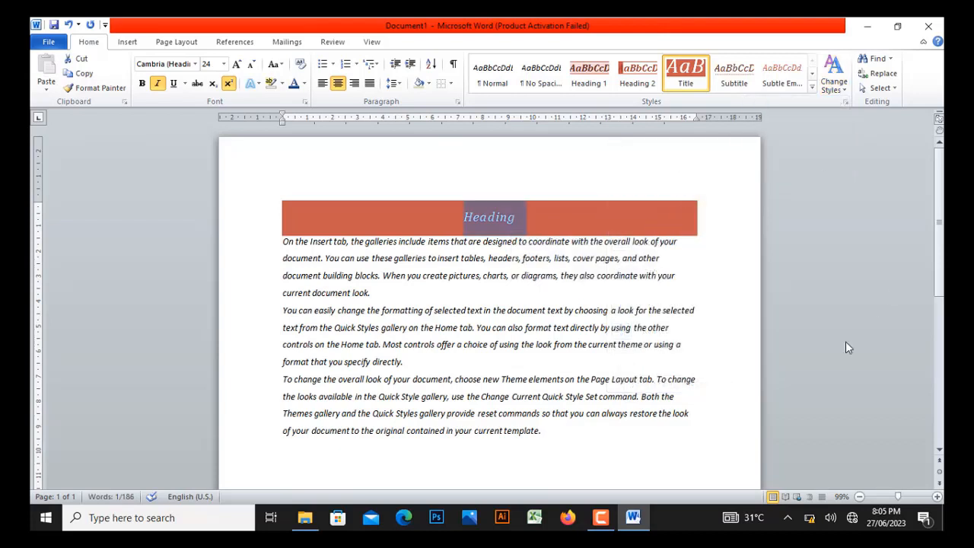
left_click(523, 311)
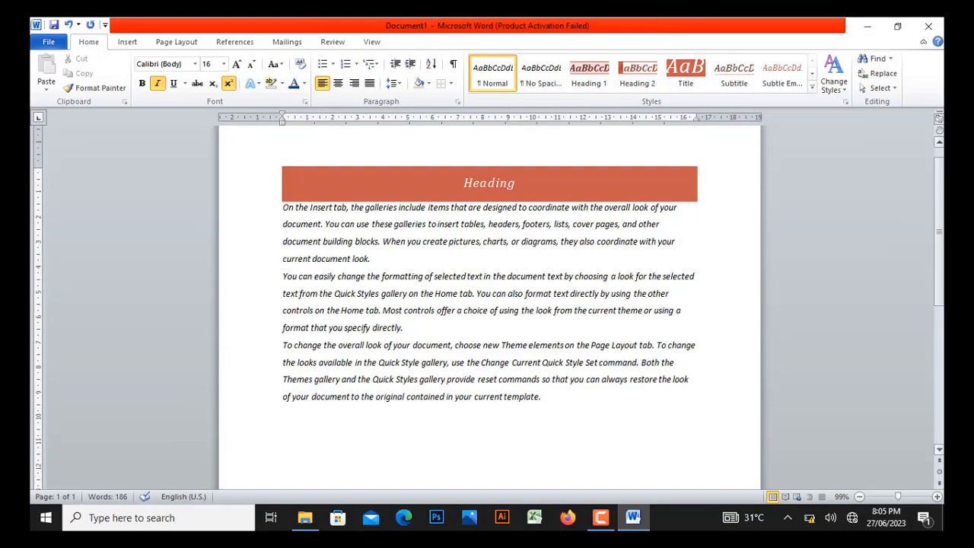
scroll(489, 304, "down", 2)
scroll(941, 249, "up", 2)
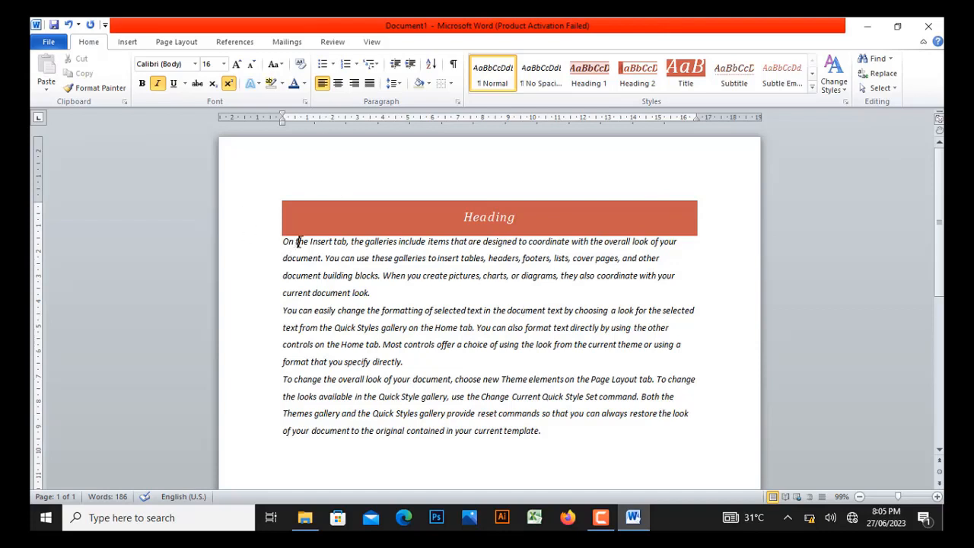
Select the word "the" in the first body line and find its occurrences throughout the document.
left_click_drag(295, 242, 310, 241)
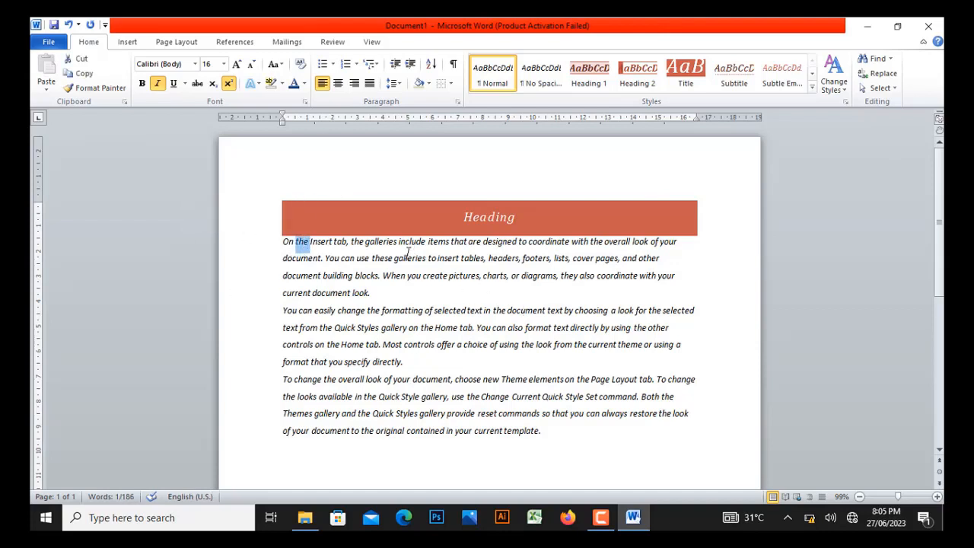
left_click(890, 60)
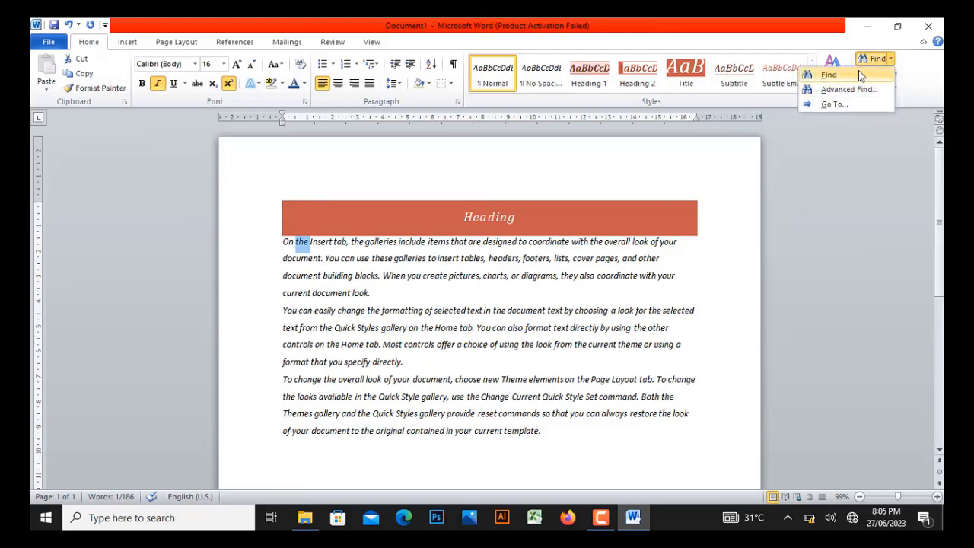
left_click(829, 75)
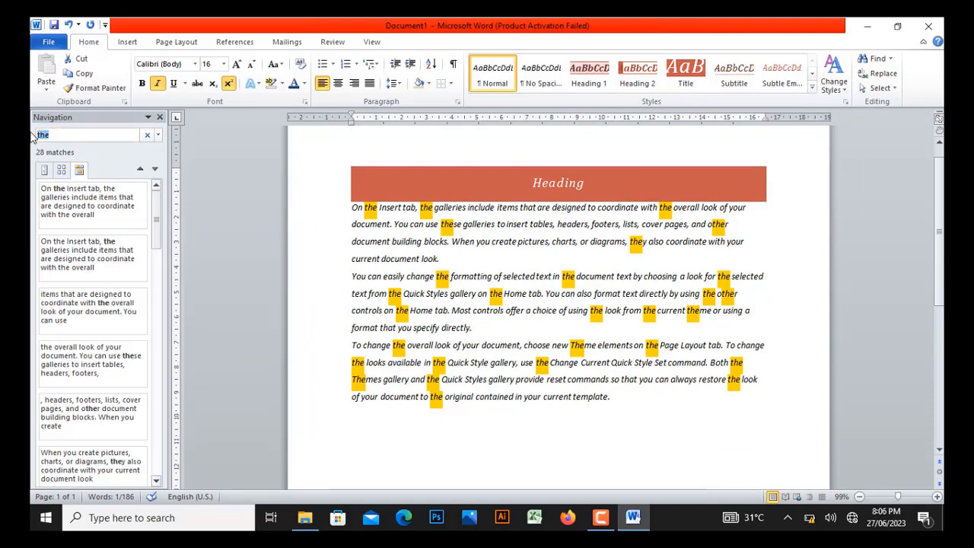
left_click(67, 134)
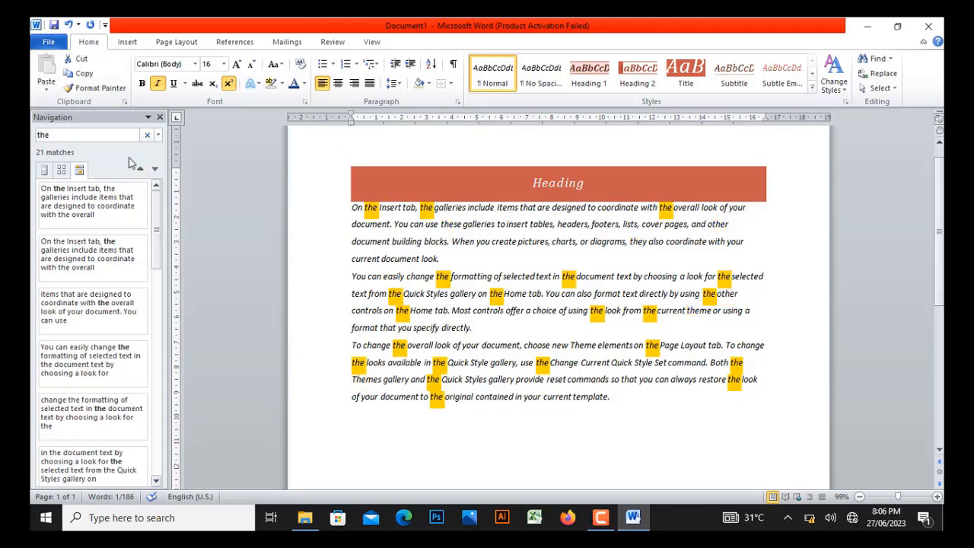
Replace all occurrences of "the" with "a", continuing the search from the document's beginning, and close Find and Replace.
left_click(891, 77)
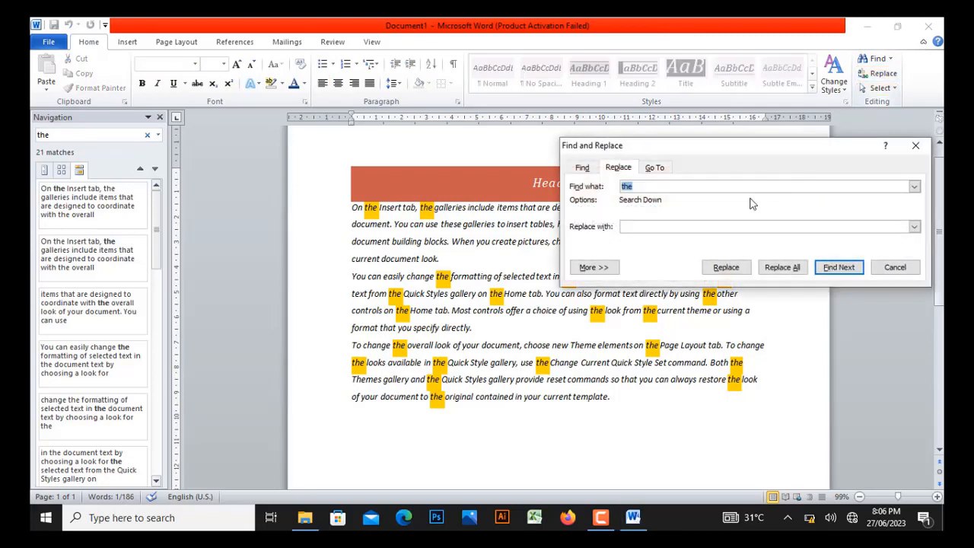
left_click(672, 226)
left_click(783, 268)
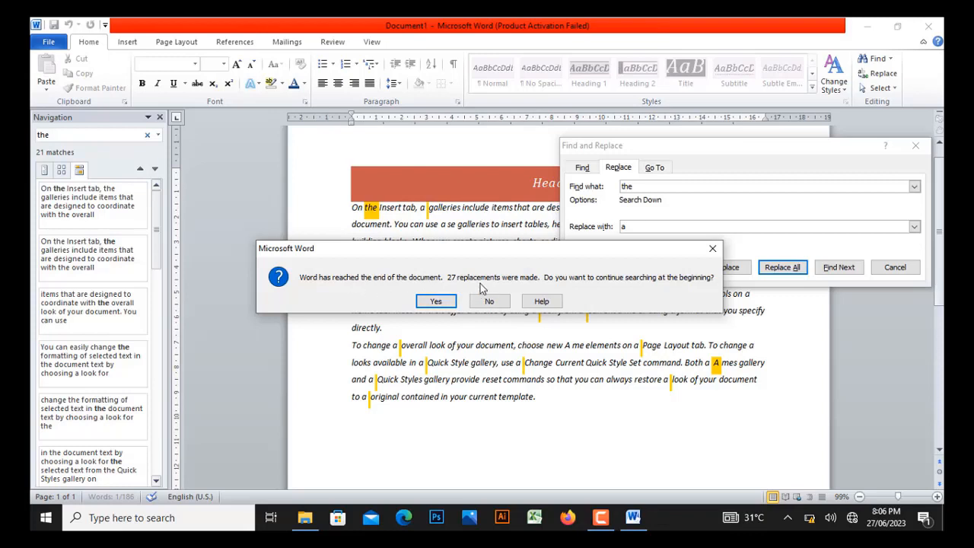
left_click(436, 301)
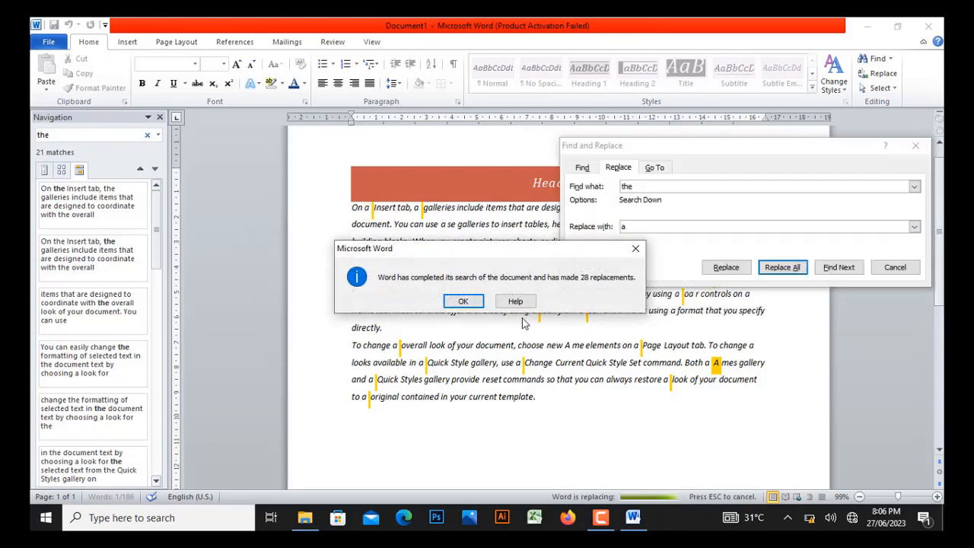
left_click(463, 301)
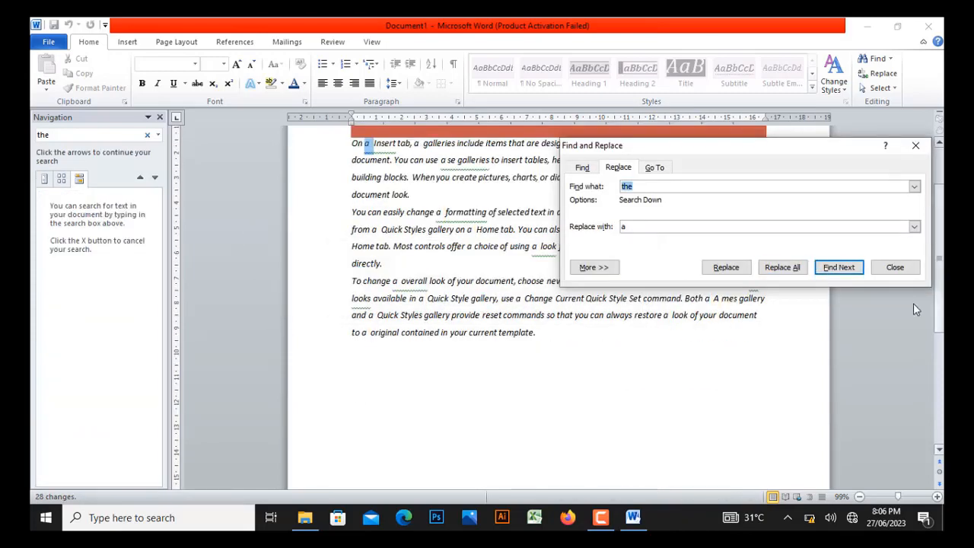
left_click(894, 267)
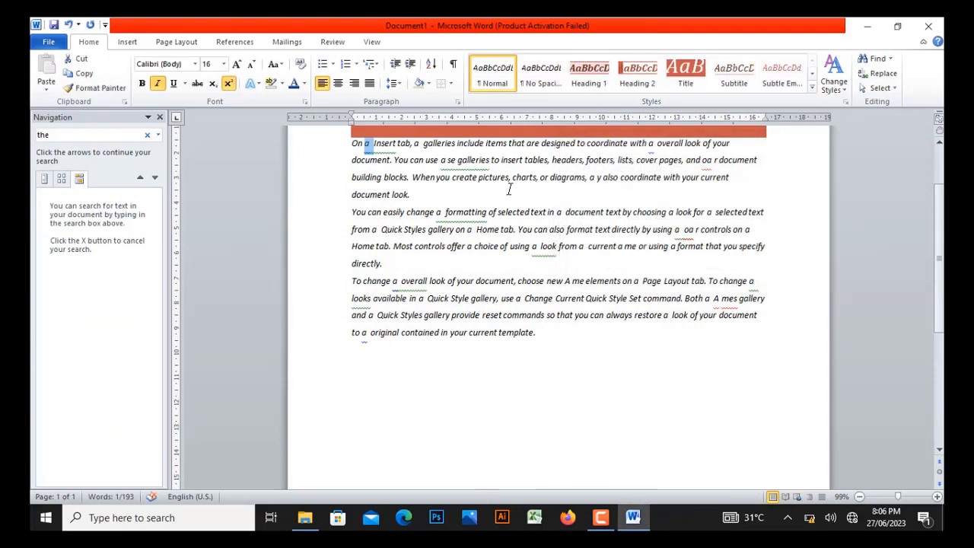
Search the document for "a".
left_click(875, 58)
type("a")
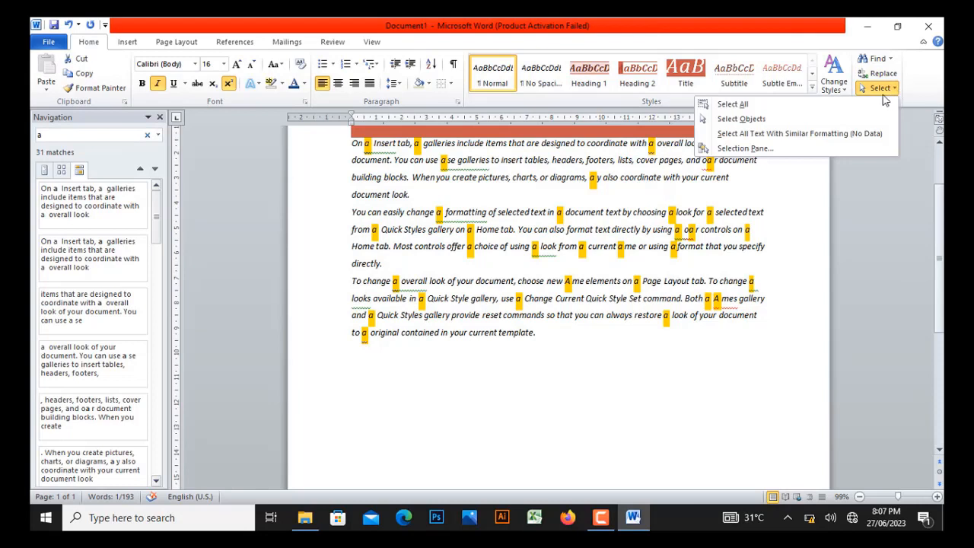
Select all of the document's text with the Select All command.
left_click(732, 105)
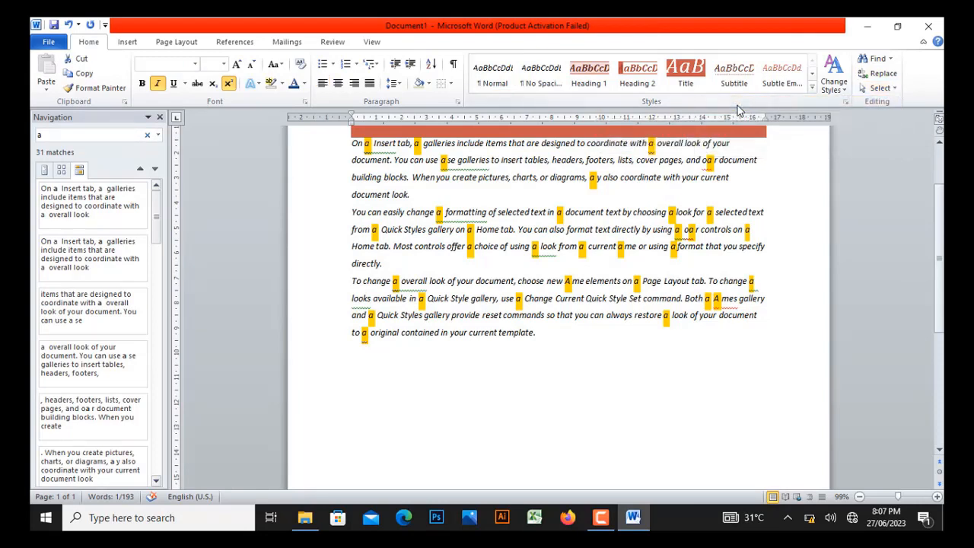
left_click(888, 91)
left_click(793, 120)
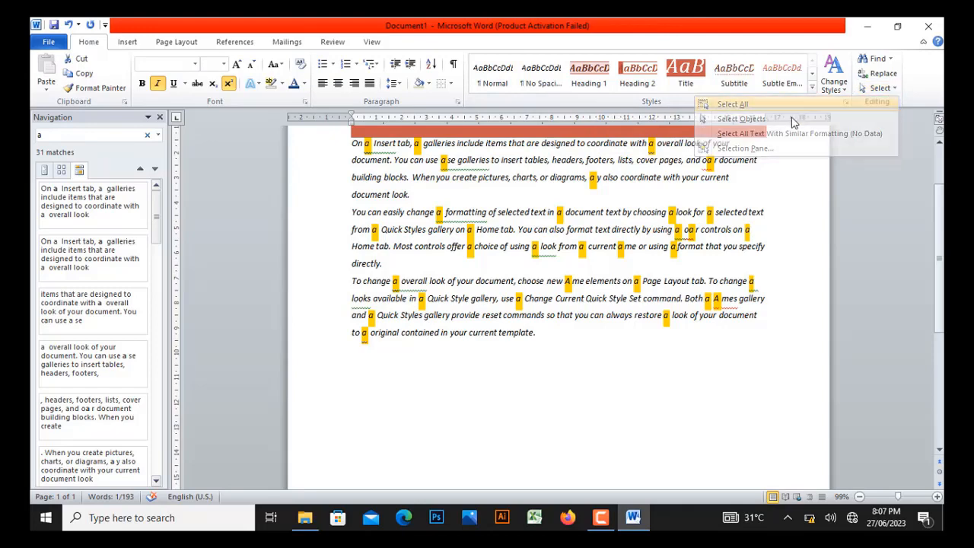
left_click(546, 229)
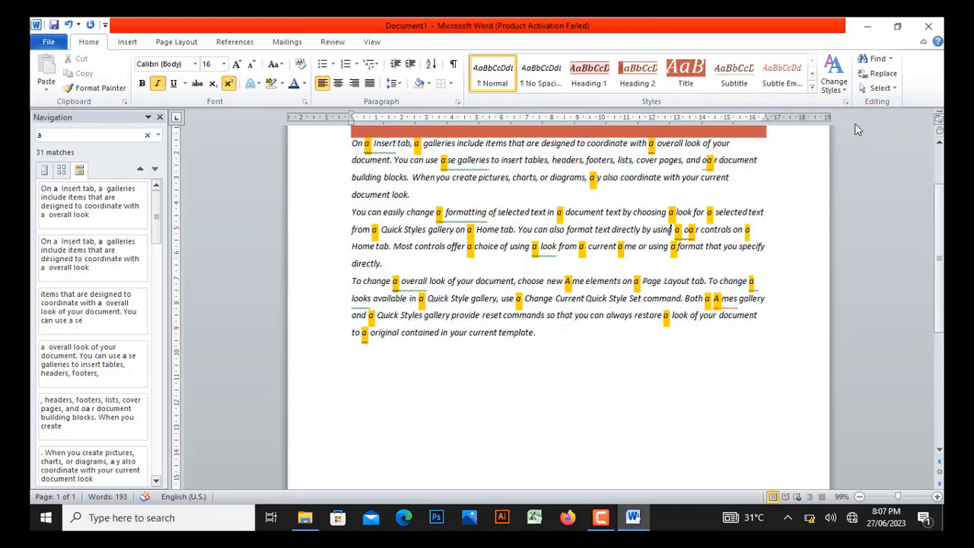
left_click(880, 93)
left_click(731, 104)
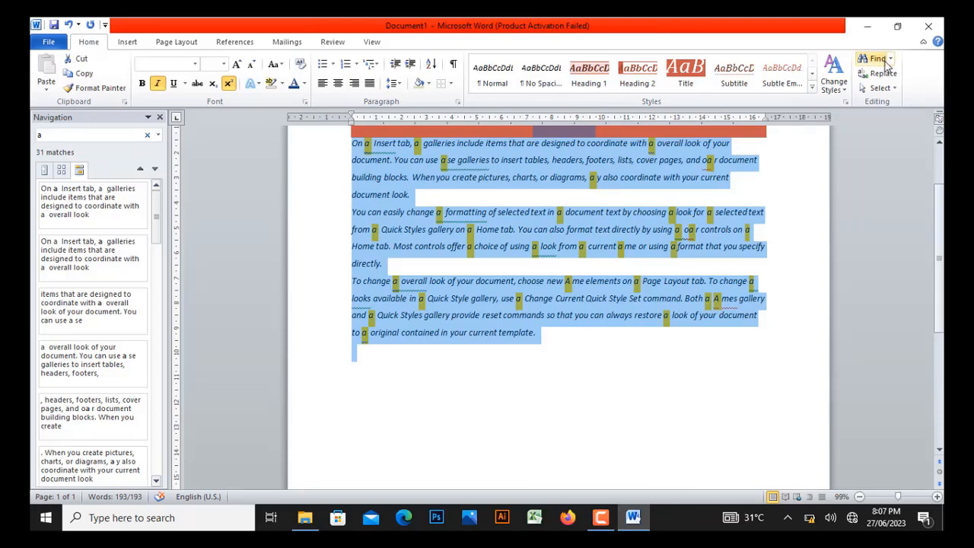
Turn on the Select Objects mode and bring the document's heading into view.
left_click(885, 90)
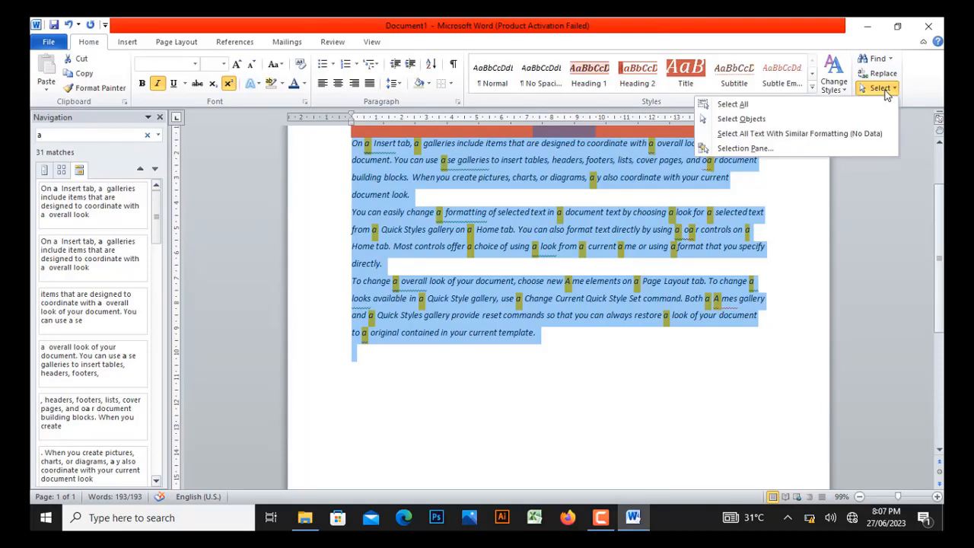
left_click(851, 122)
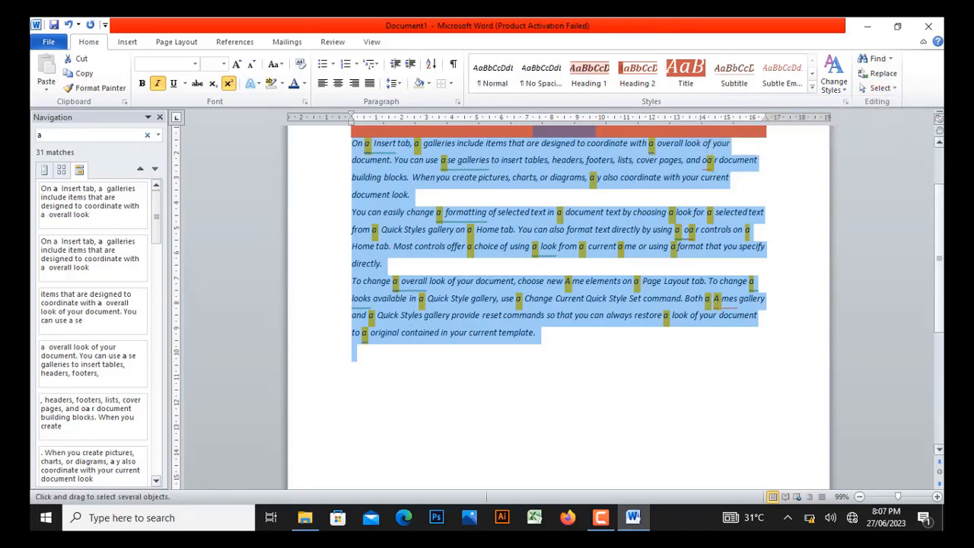
left_click_drag(939, 268, 941, 233)
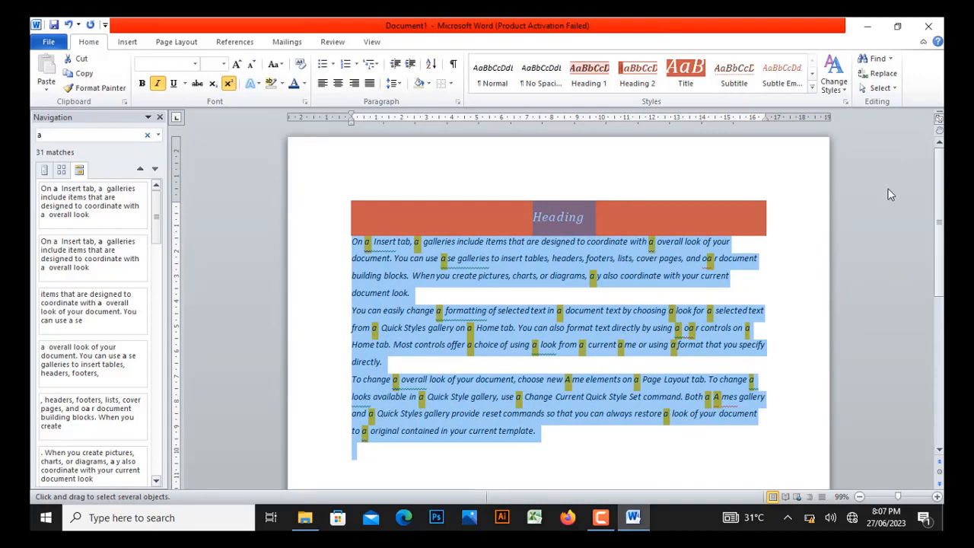
Select all text with formatting similar to the heading line and show the Selection Pane for the page's shapes.
left_click(886, 89)
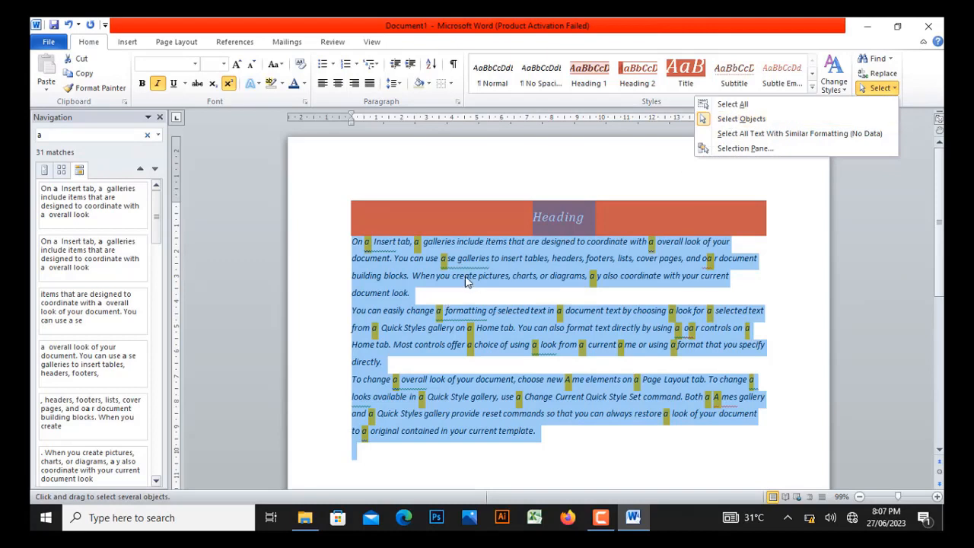
left_click(546, 212)
left_click(876, 91)
left_click(741, 133)
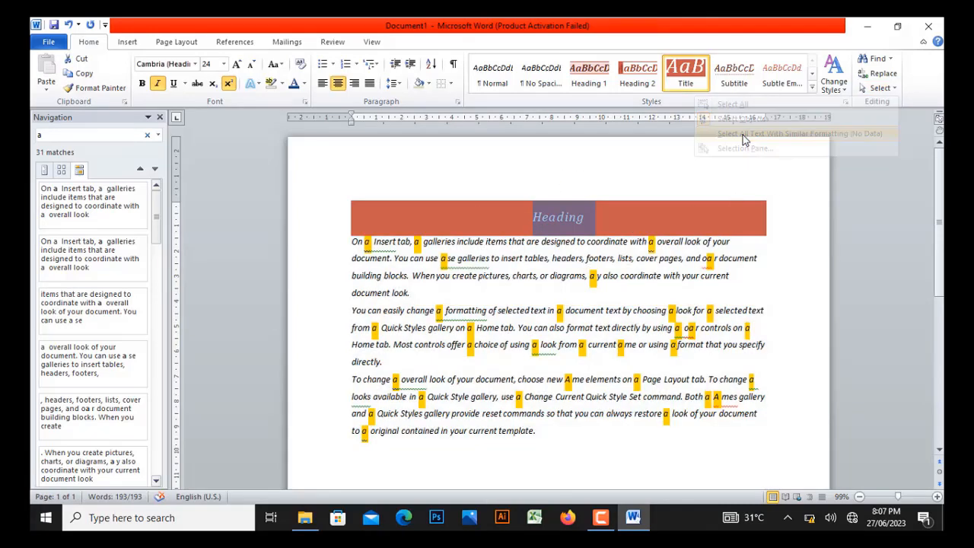
left_click(880, 89)
left_click(837, 150)
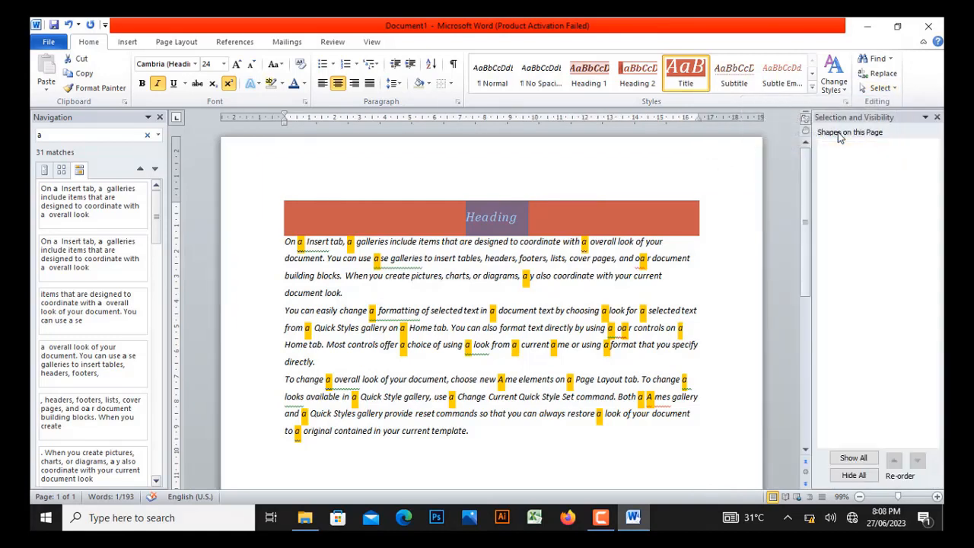